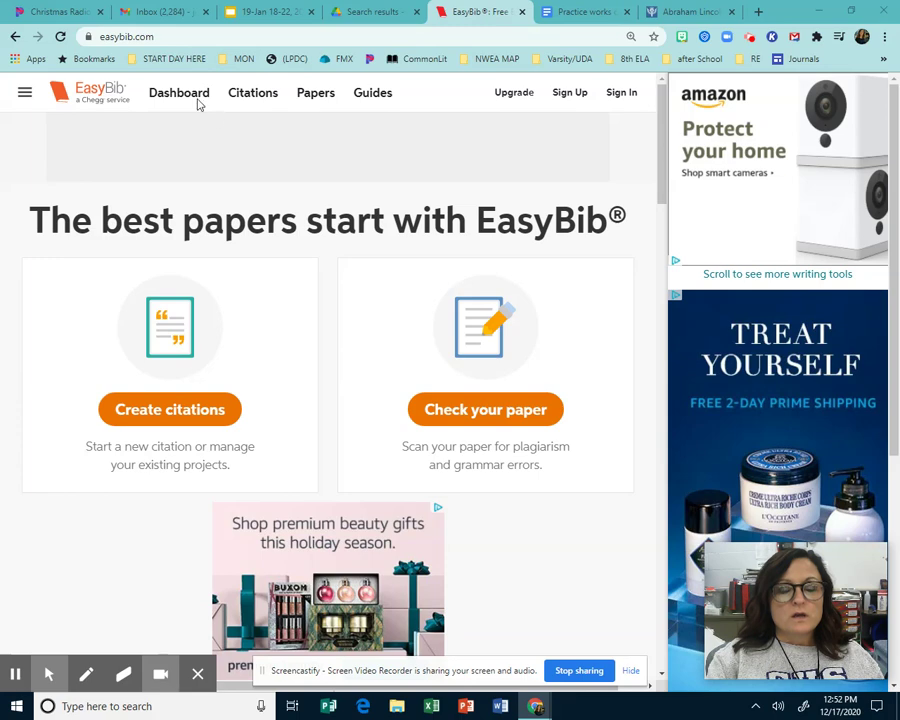
Start a new MLA citation and choose Website from the expanded source types
left_click(181, 410)
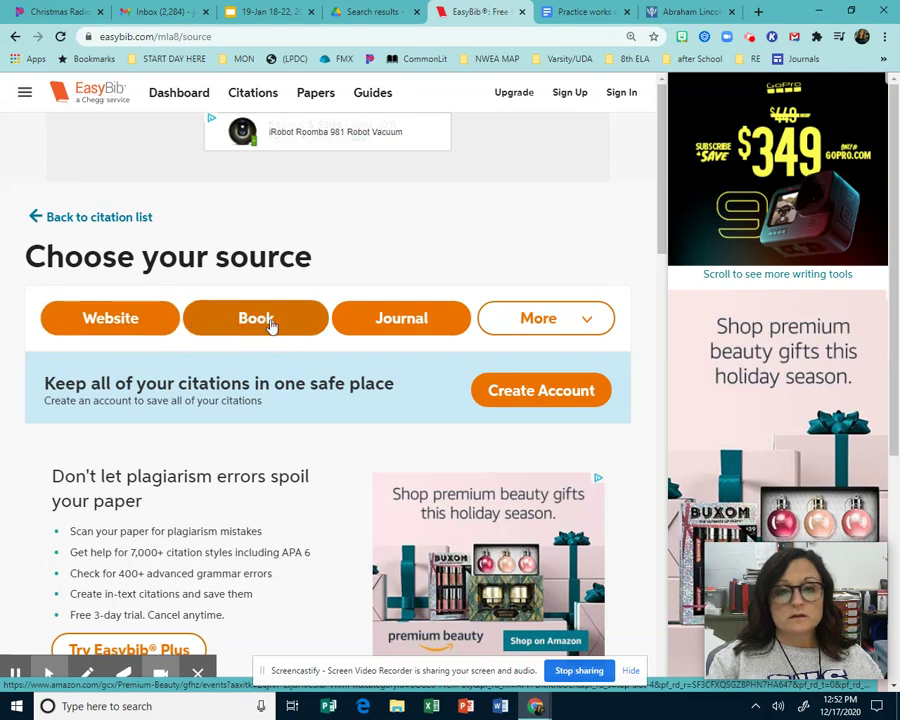
left_click(566, 328)
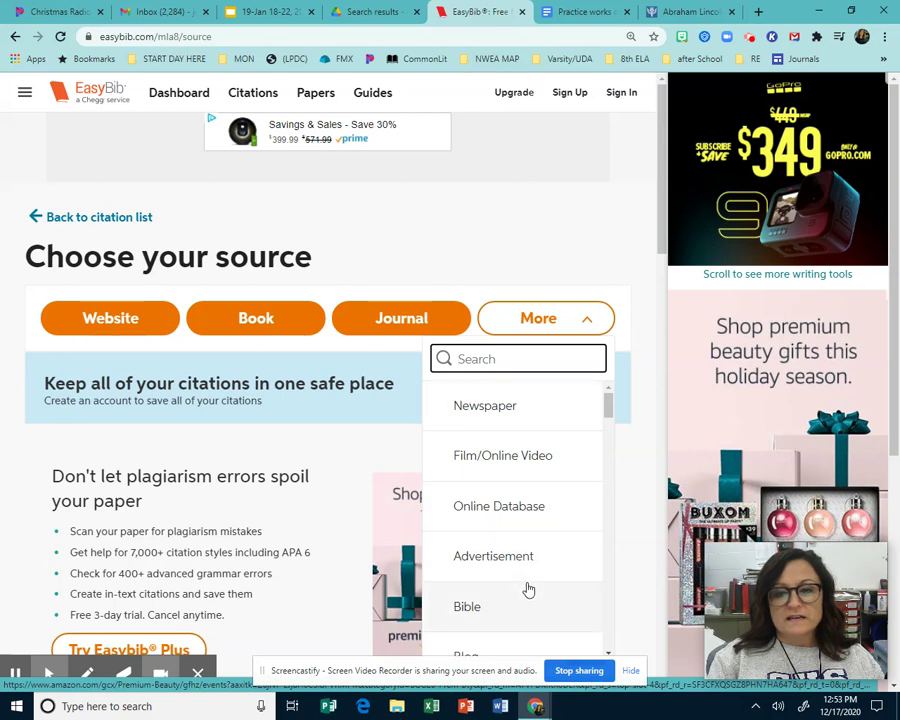
scroll(526, 588, "down", 3)
scroll(528, 590, "down", 5)
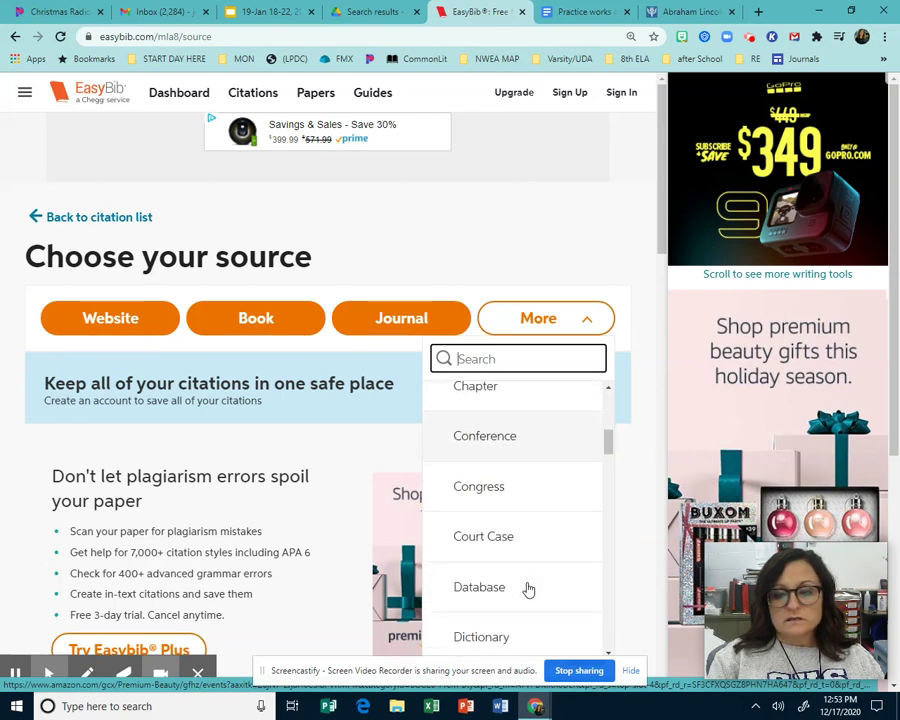
scroll(528, 590, "down", 3)
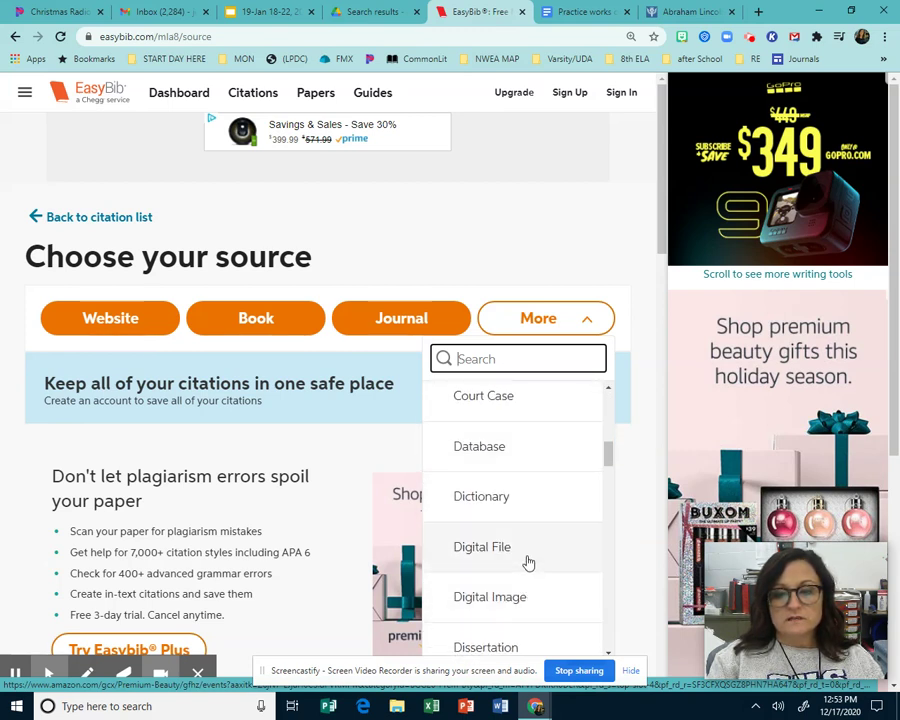
scroll(528, 563, "down", 3)
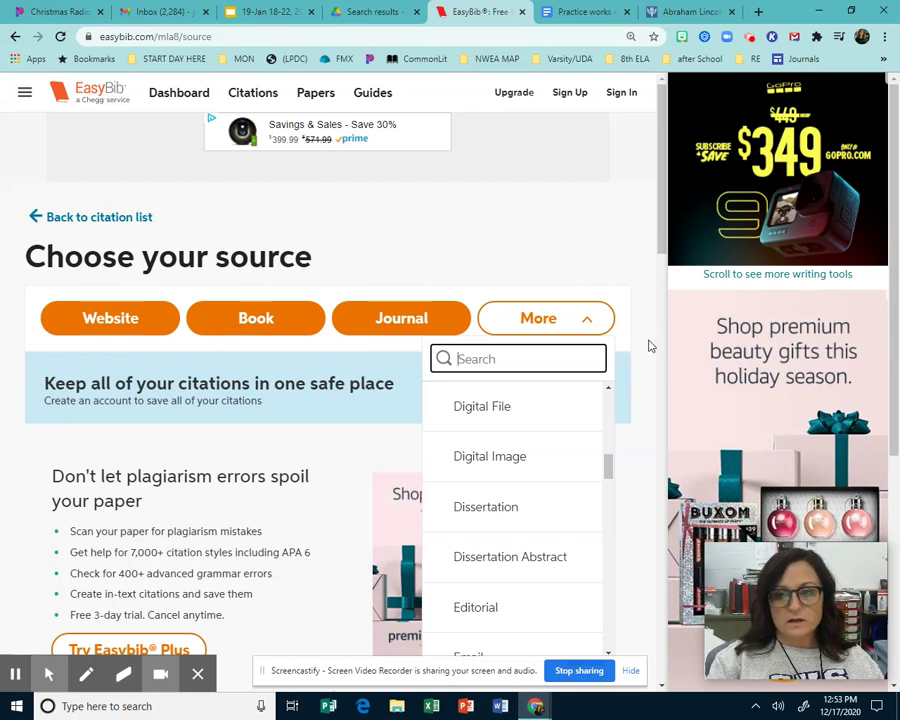
left_click(107, 322)
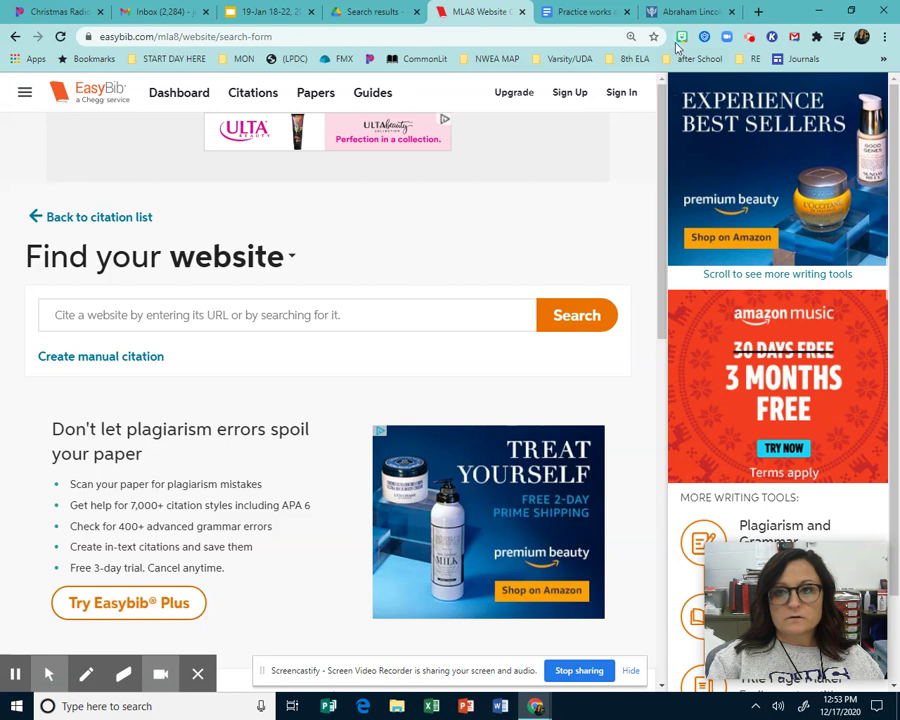
Open the Britannica 'Abraham Lincoln' article and review its citation information
left_click(682, 12)
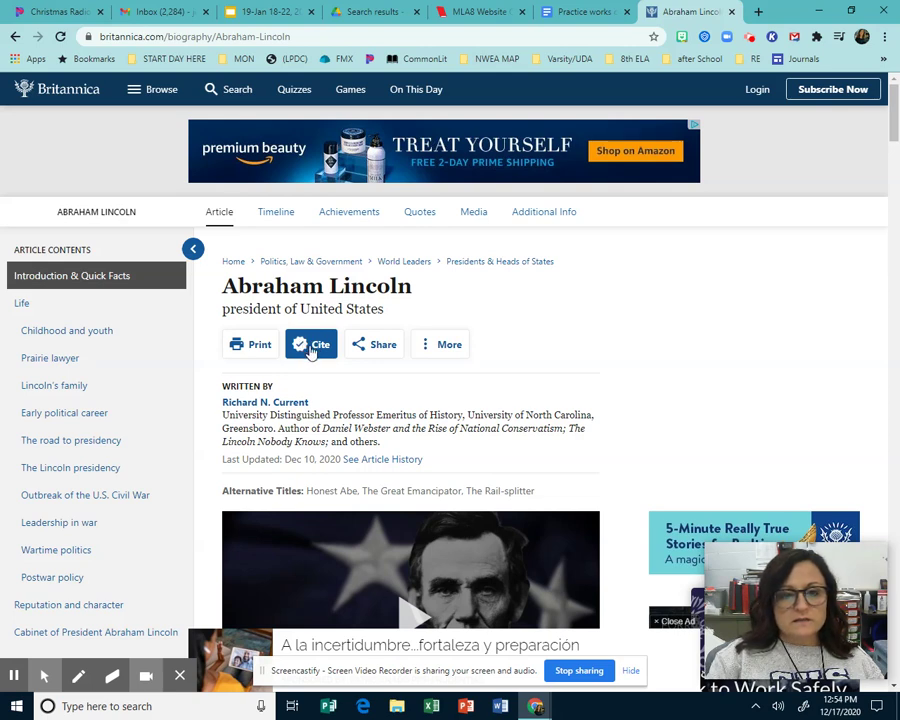
left_click(317, 352)
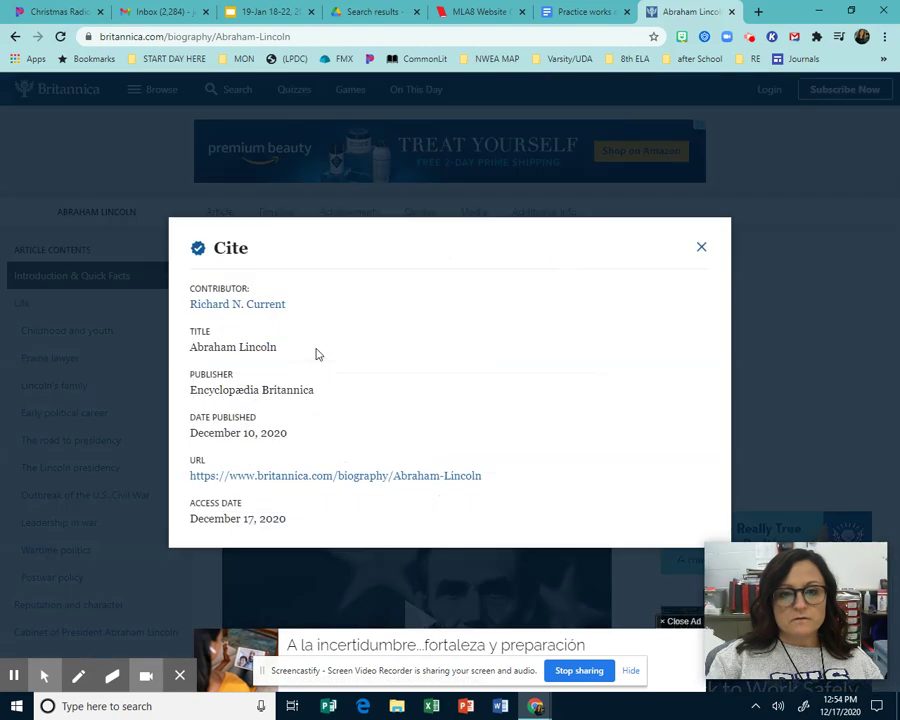
left_click(703, 248)
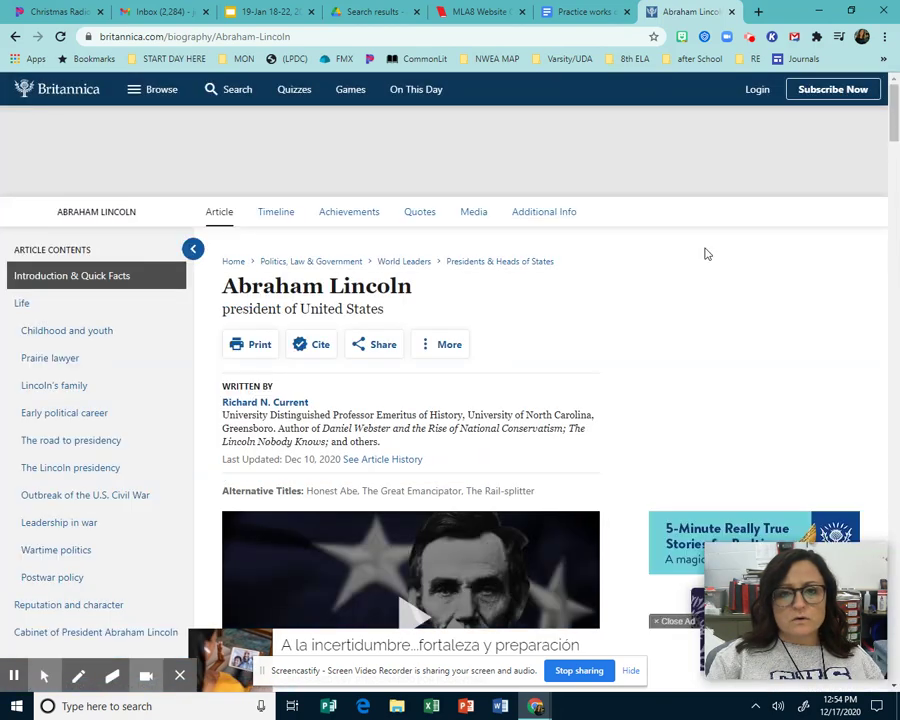
left_click(315, 352)
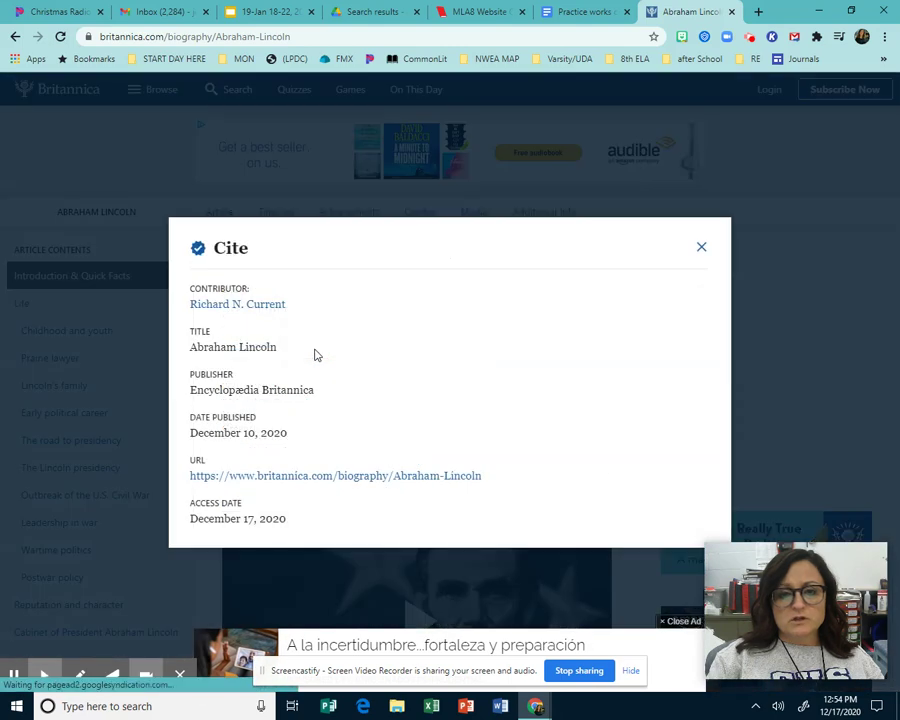
left_click(702, 249)
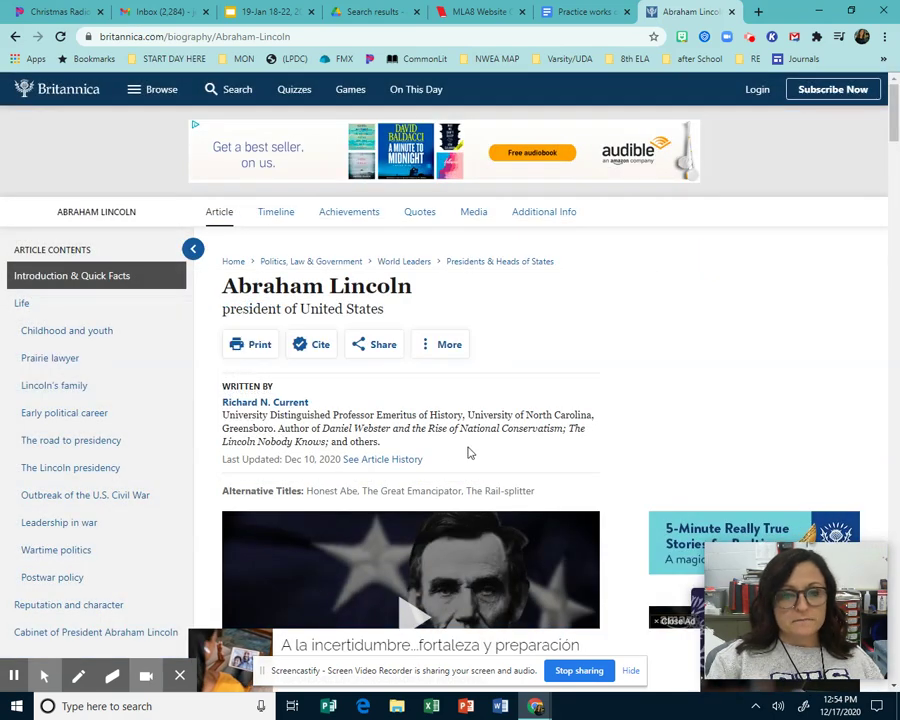
Copy the article's web address from the address bar and go back to EasyBib
left_click(260, 36)
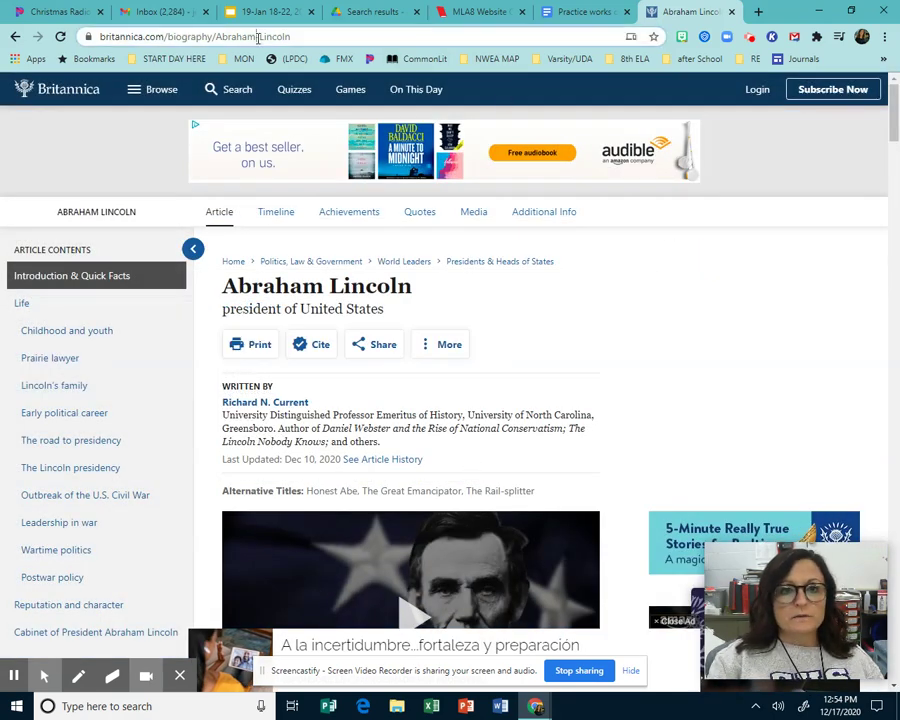
right_click(257, 37)
left_click(301, 137)
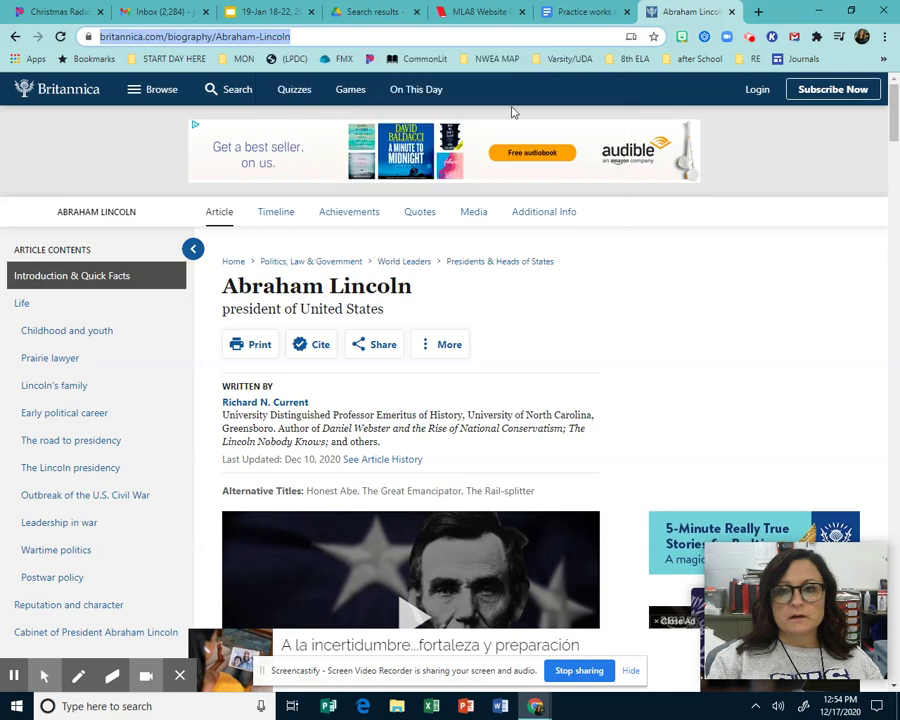
left_click(476, 15)
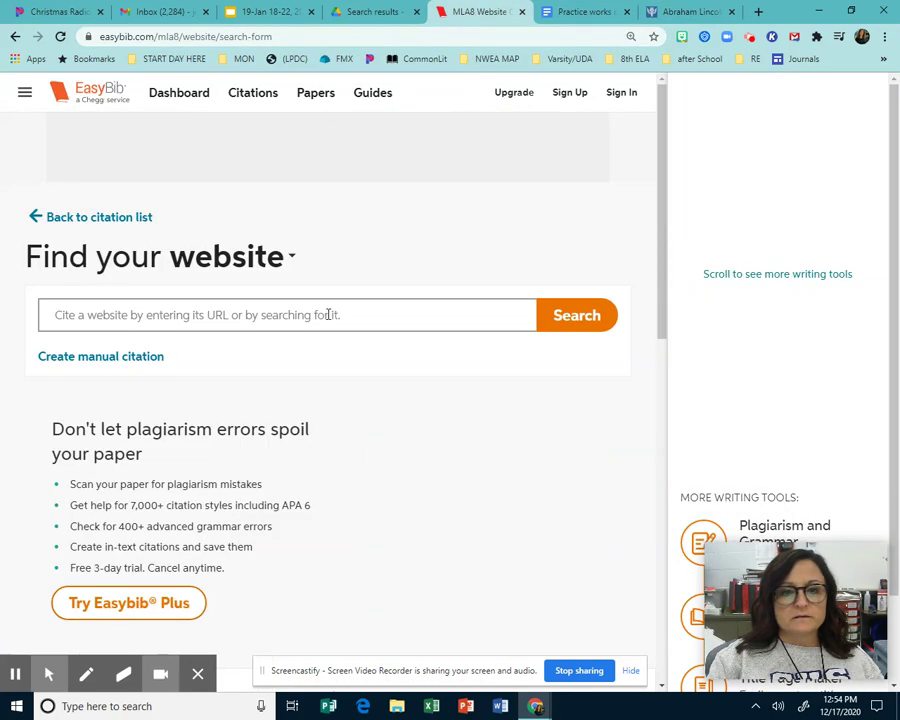
Paste the Britannica URL into the website search and cite the 'Abraham Lincoln' result
right_click(330, 314)
left_click(380, 425)
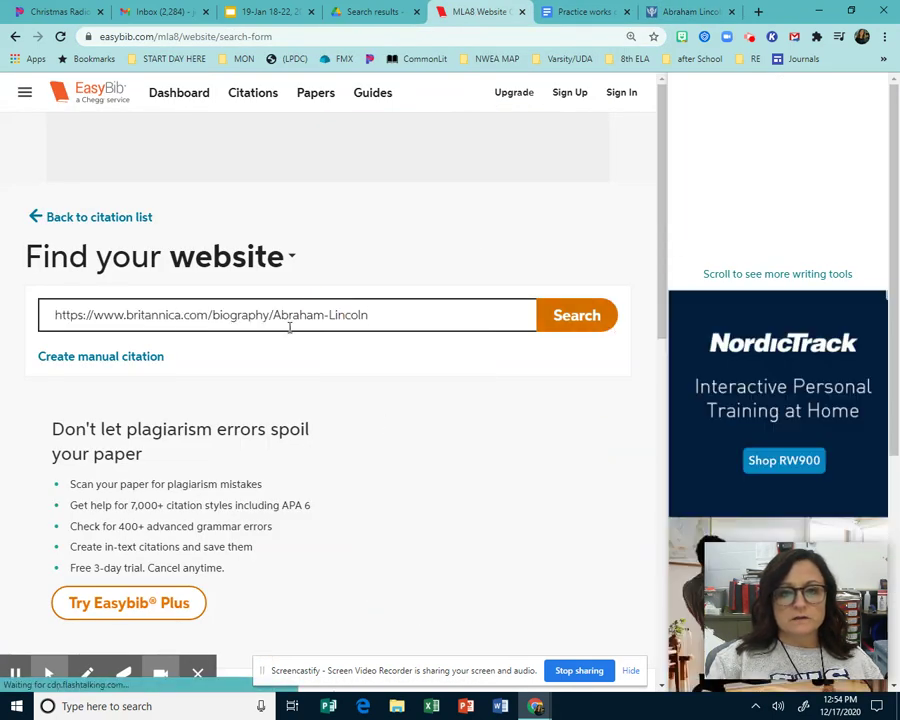
left_click(572, 332)
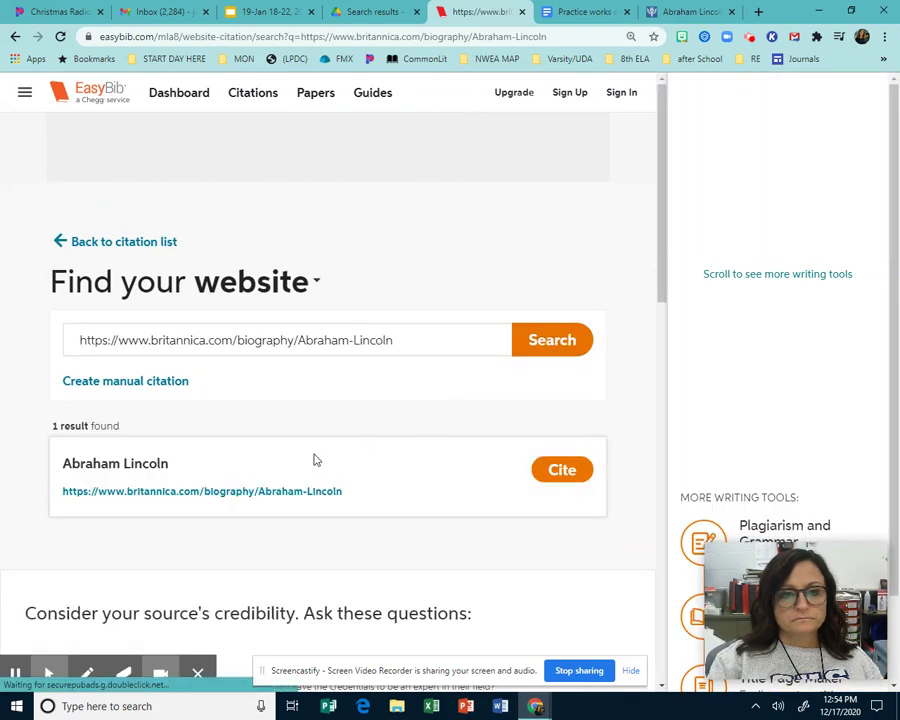
left_click(572, 478)
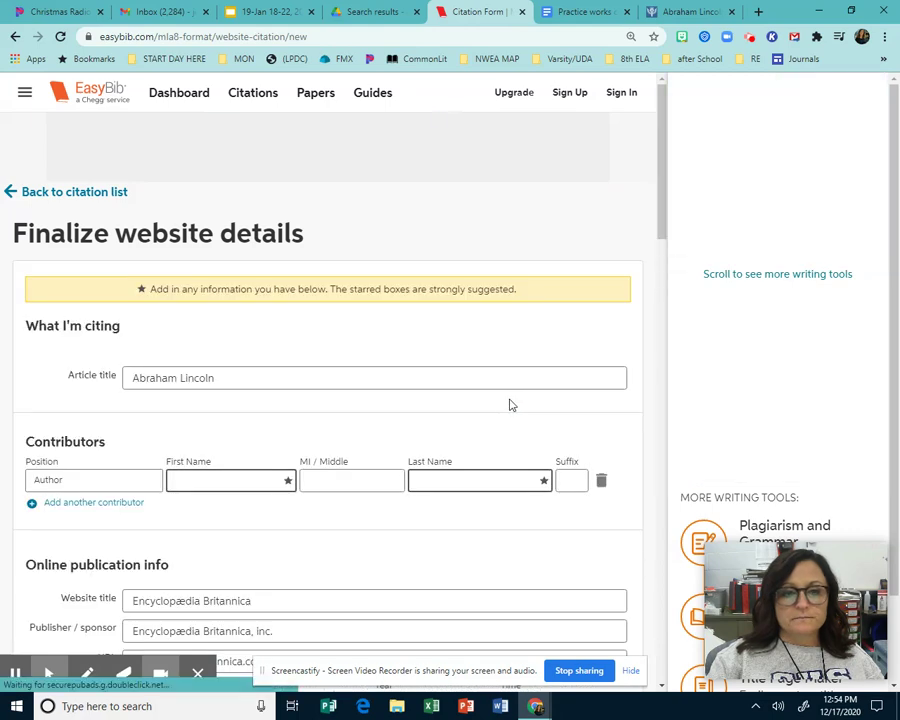
scroll(509, 404, "down", 2)
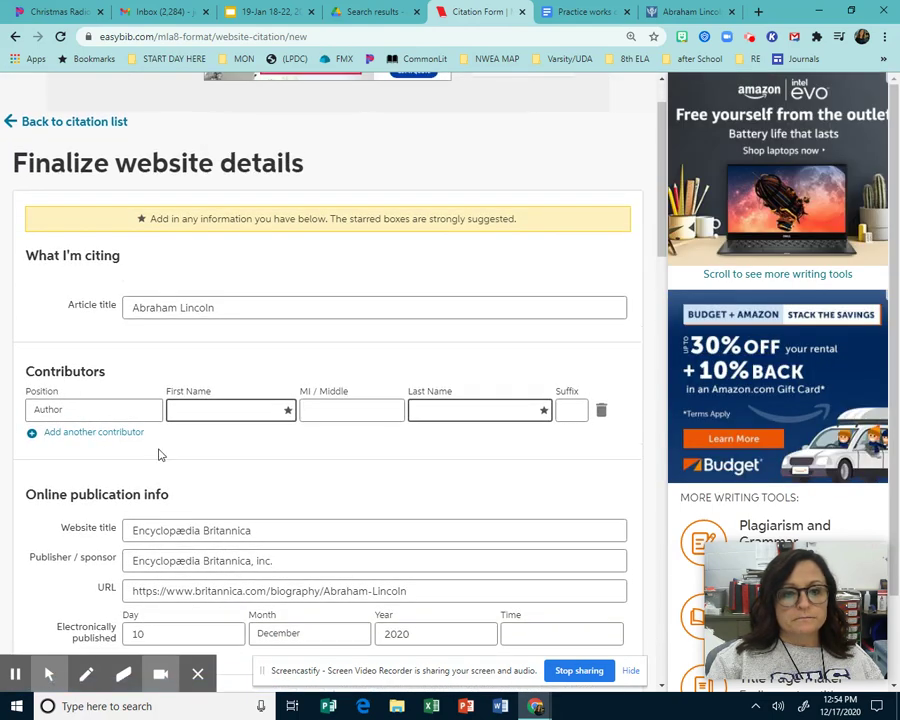
scroll(420, 471, "down", 4)
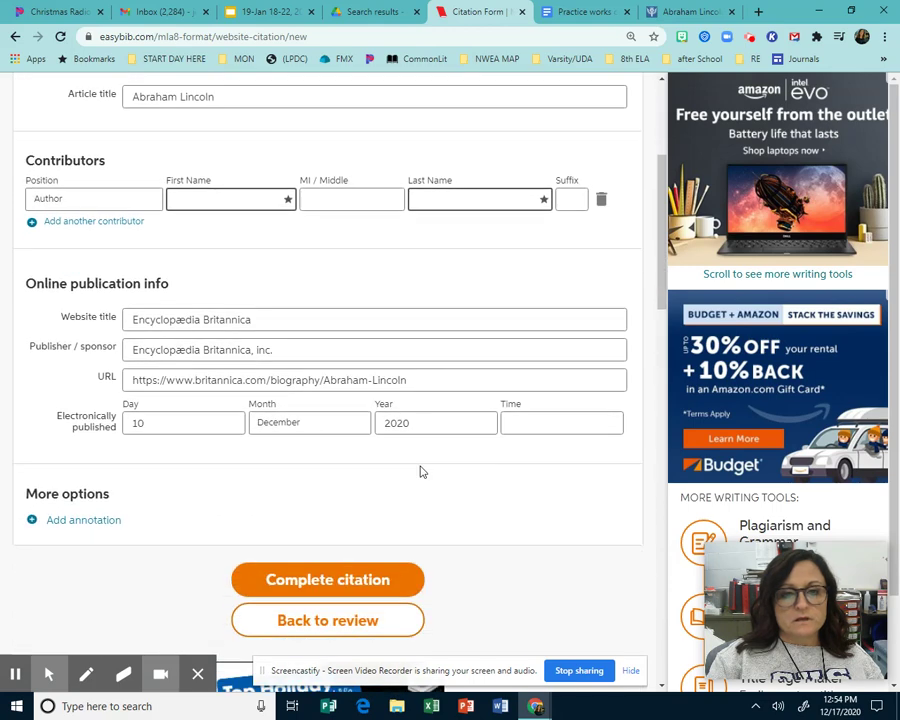
scroll(420, 471, "up", 3)
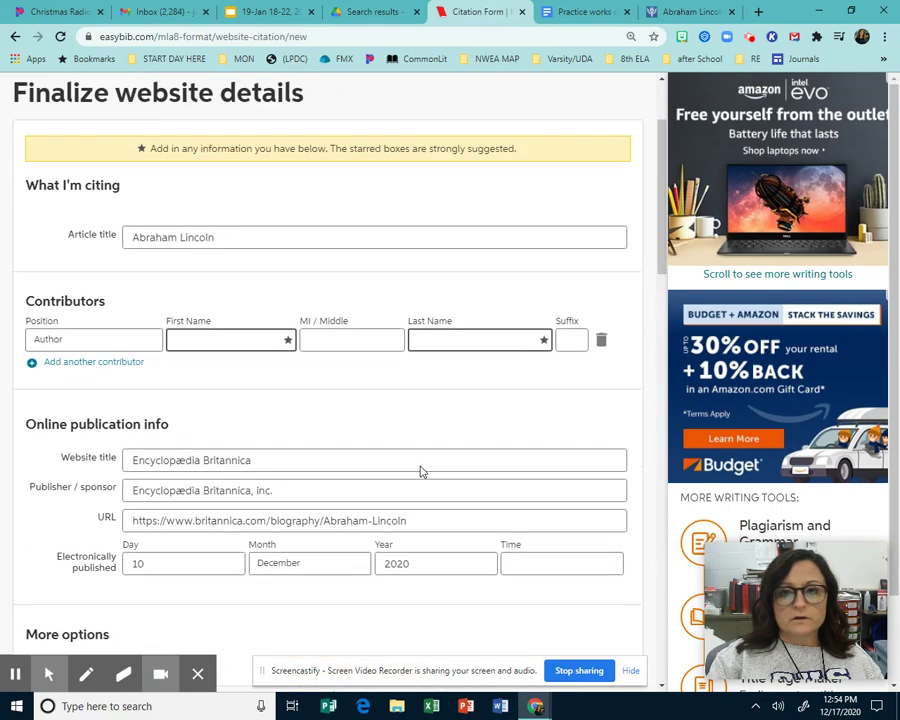
Copy the contributor's name from the Britannica article's citation information
left_click(665, 12)
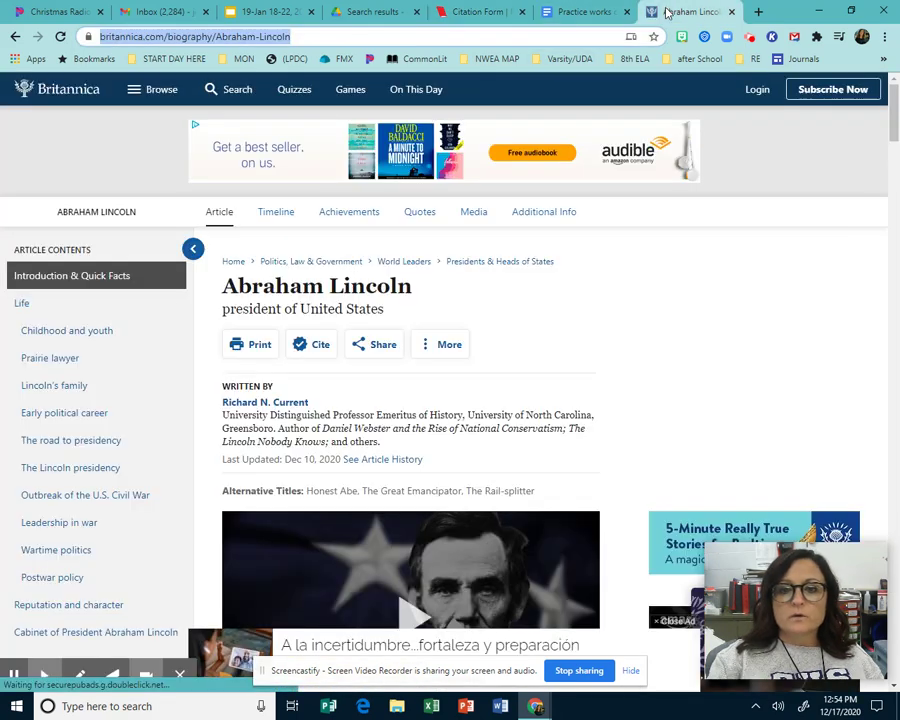
left_click(319, 347)
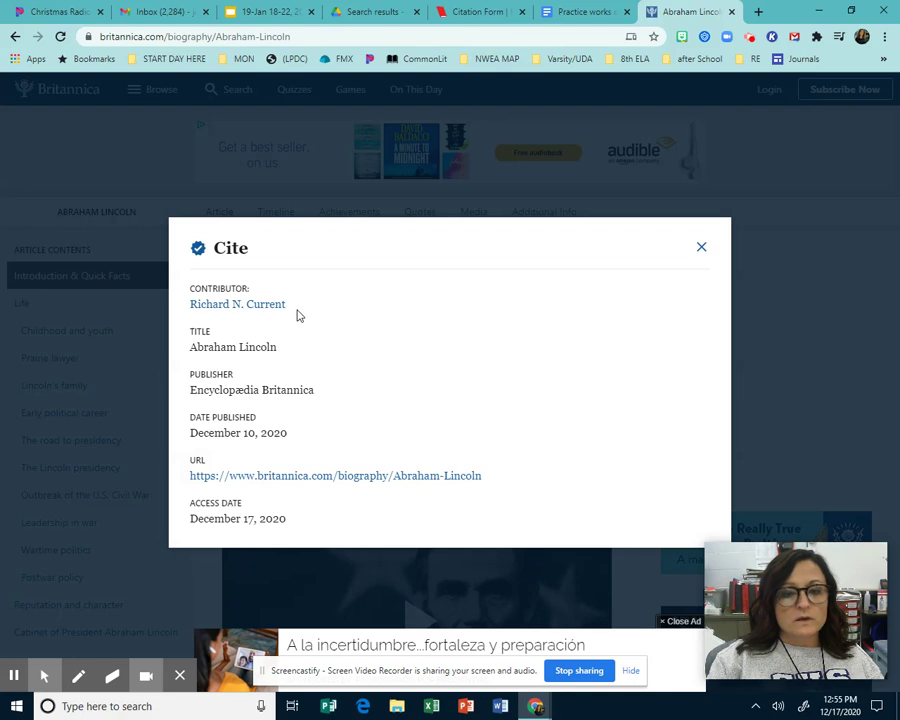
left_click_drag(297, 312, 190, 303)
right_click(209, 305)
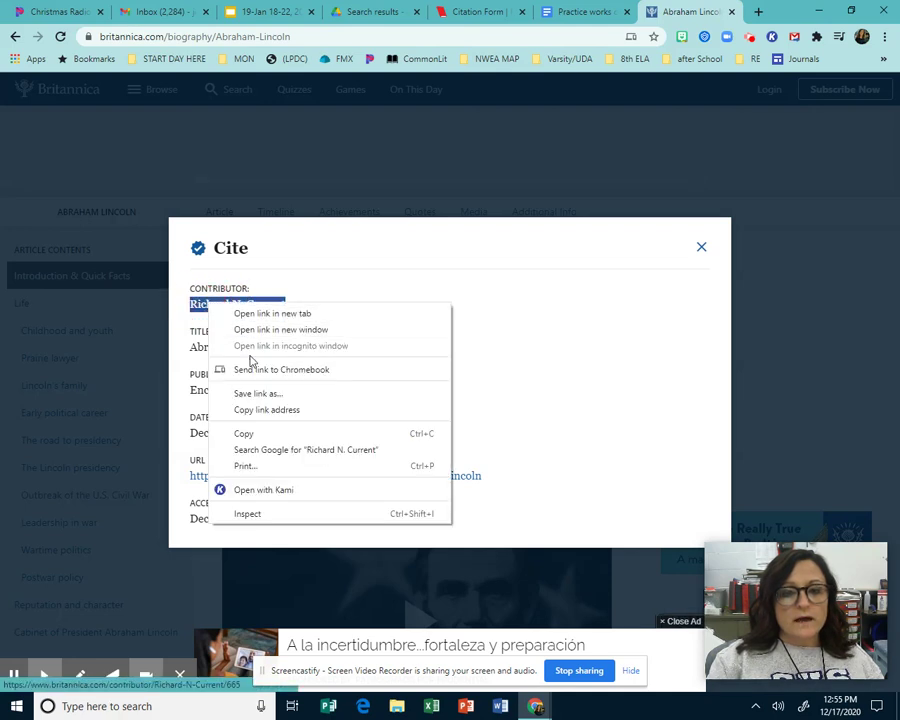
left_click(262, 434)
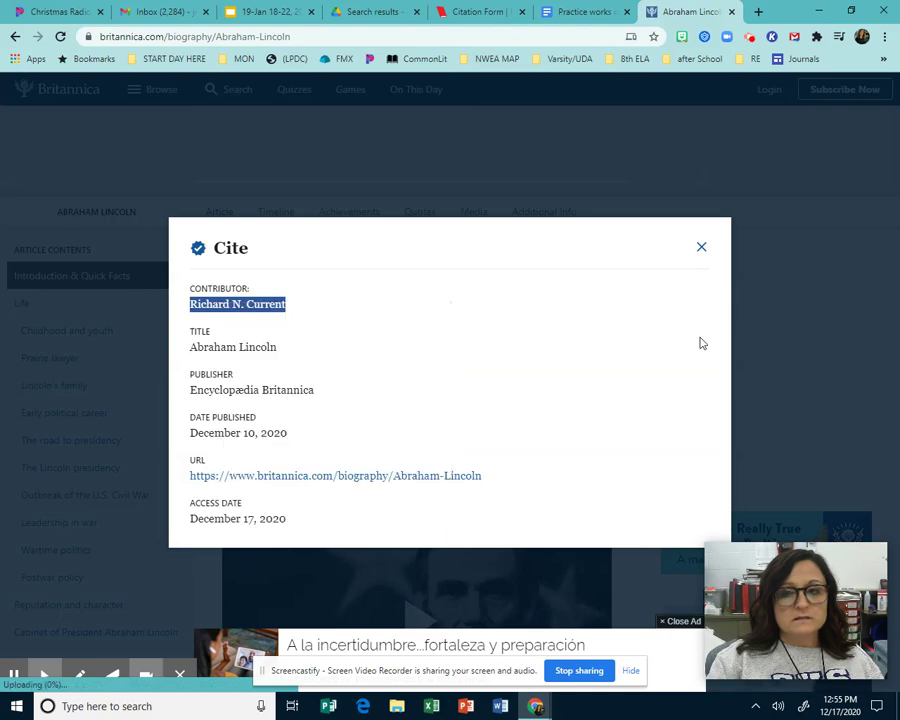
left_click(702, 249)
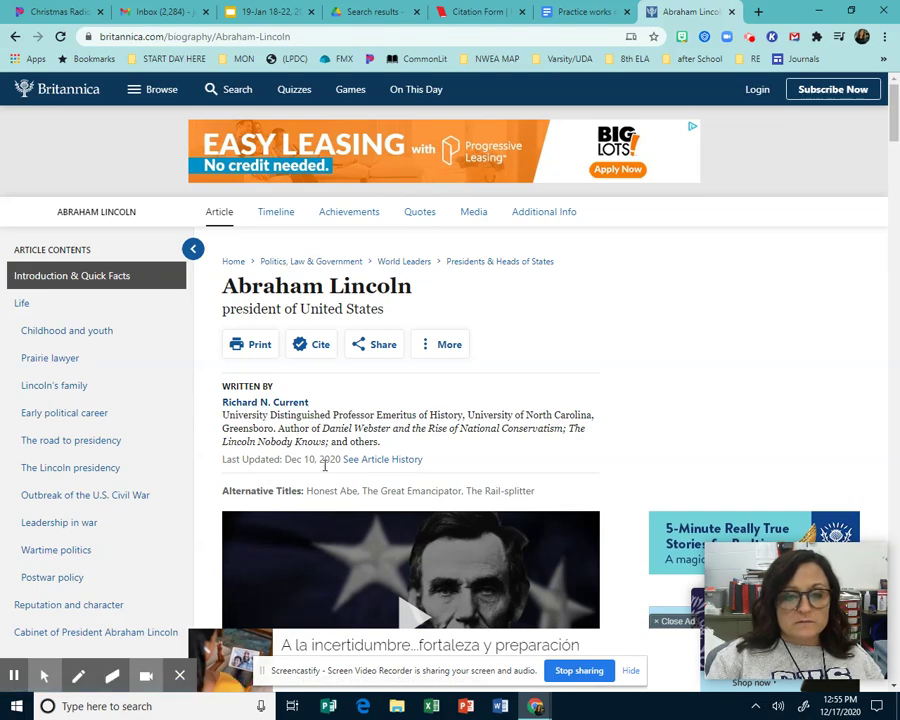
Scroll through the article's family and early career sections, then return to EasyBib
scroll(683, 423, "down", 15)
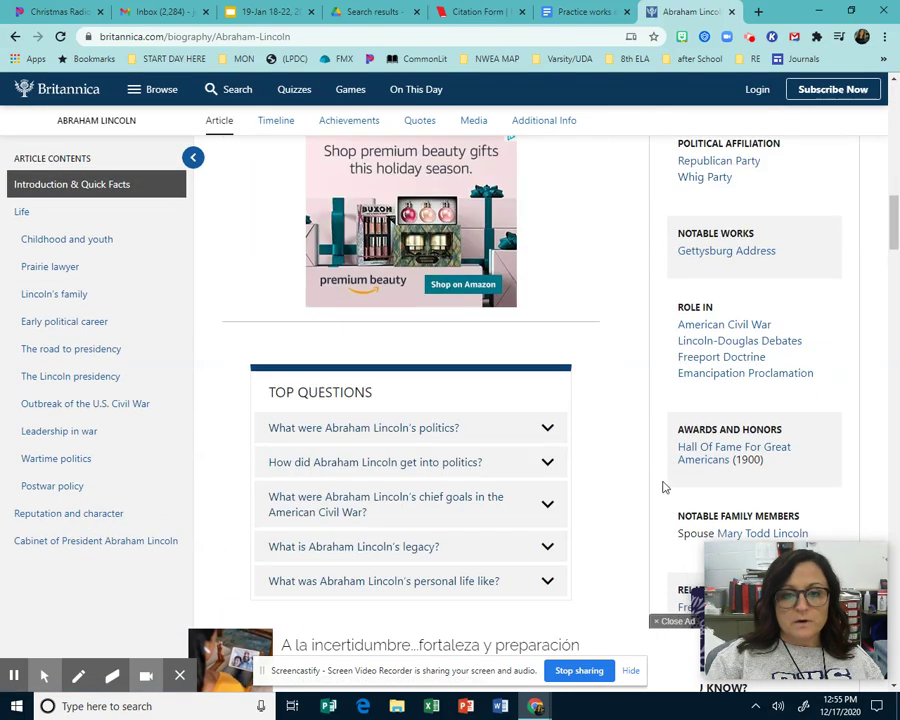
scroll(621, 533, "down", 12)
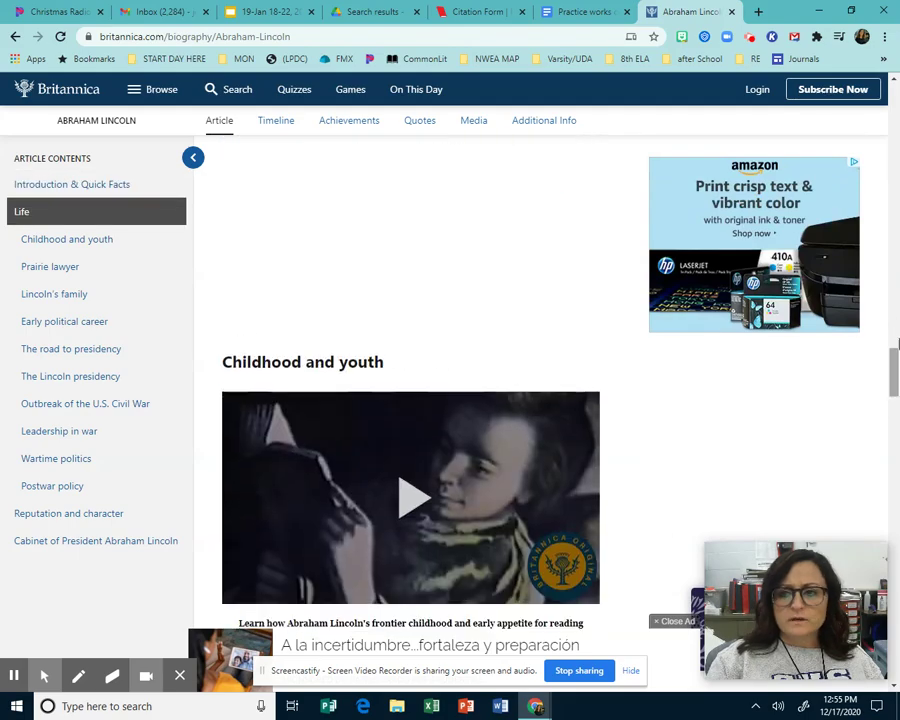
left_click_drag(896, 360, 897, 660)
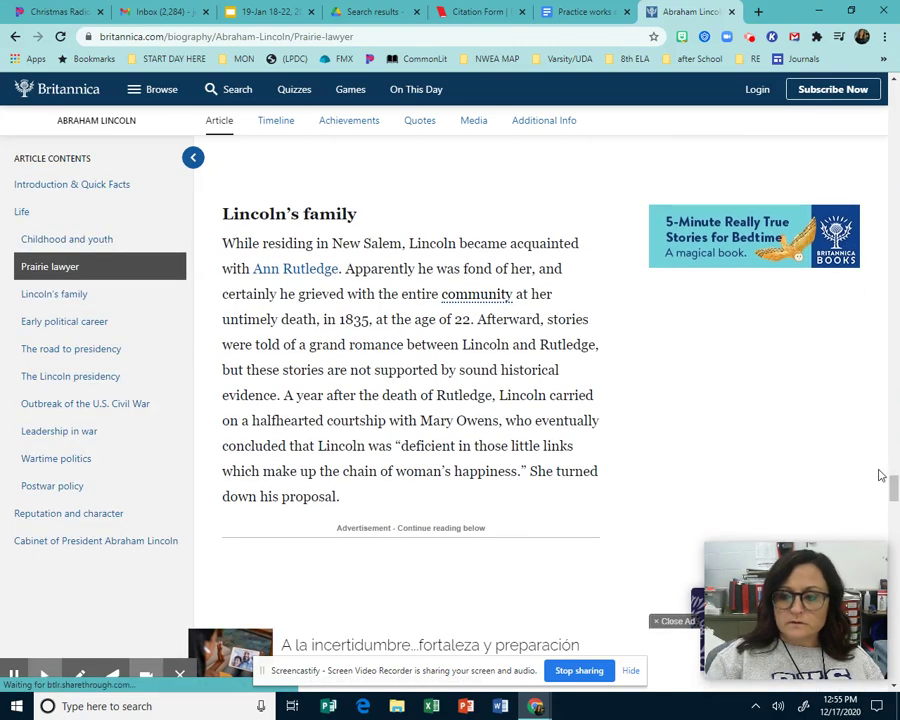
left_click(893, 484)
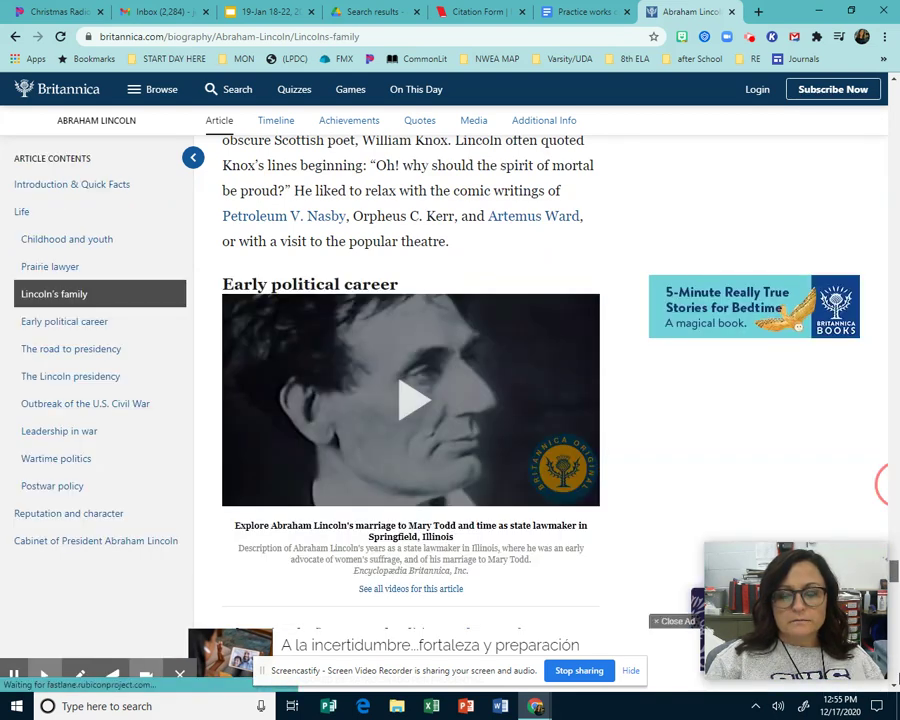
left_click_drag(896, 577, 894, 100)
left_click(465, 13)
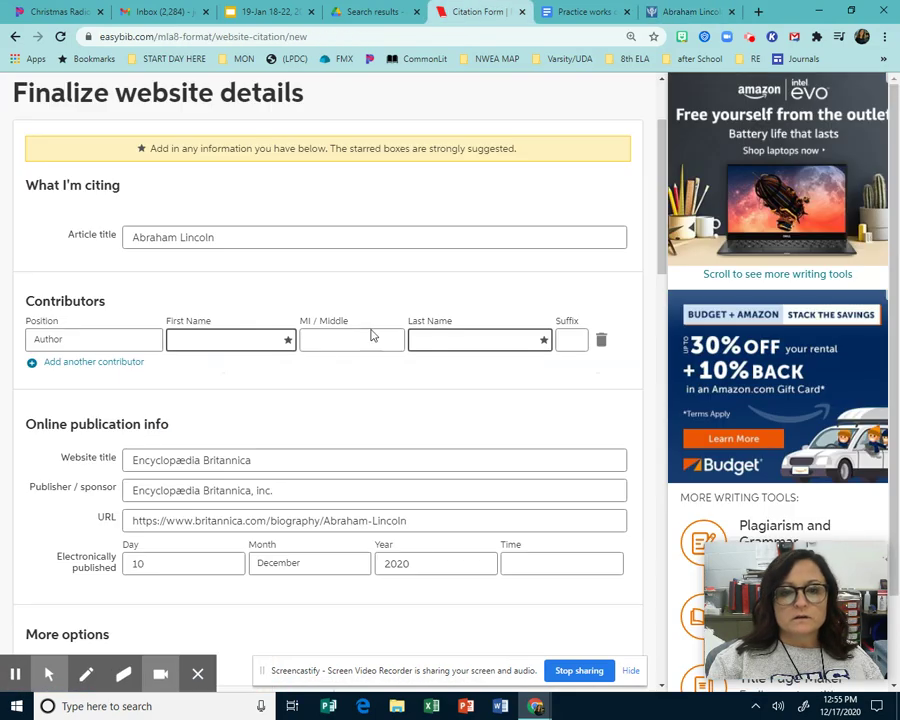
Paste the author name into Last name, trim it to the surname, and add the middle initial
left_click(417, 340)
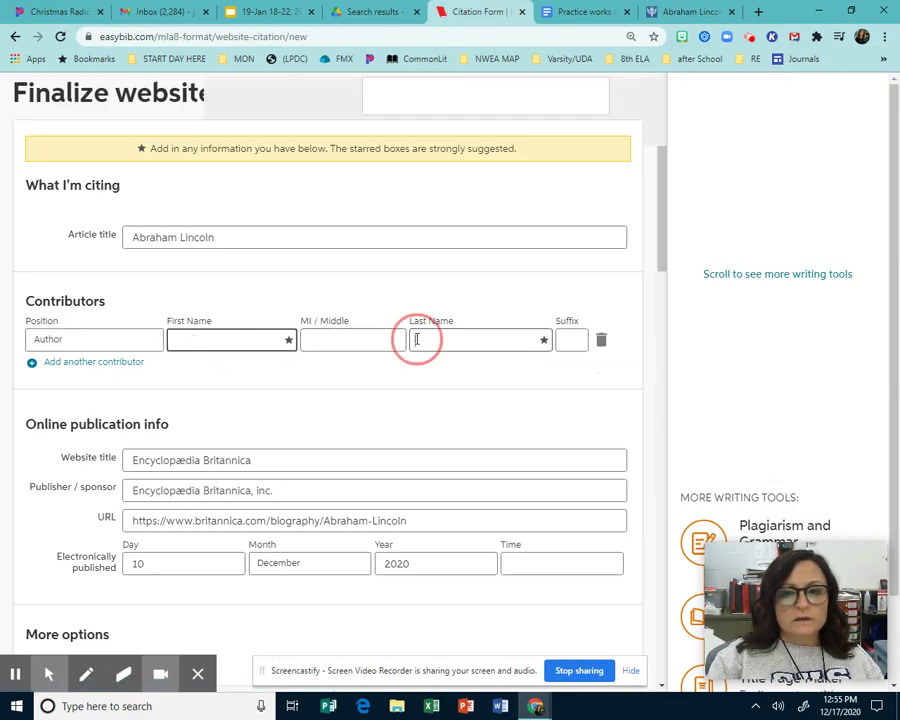
right_click(417, 340)
left_click(470, 447)
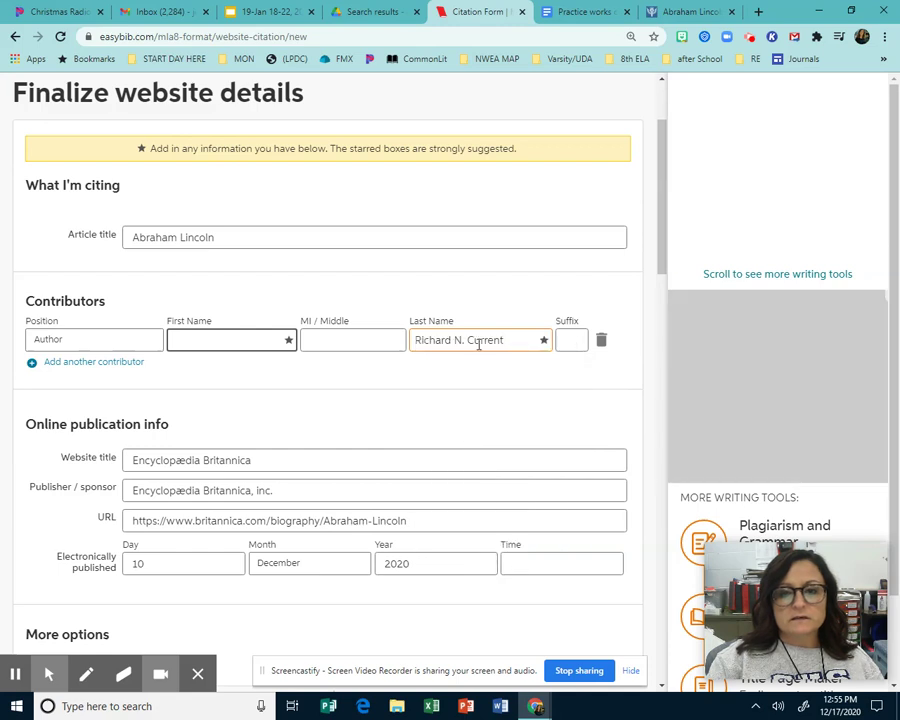
left_click_drag(465, 340, 405, 341)
key("BackSpace")
left_click(315, 340)
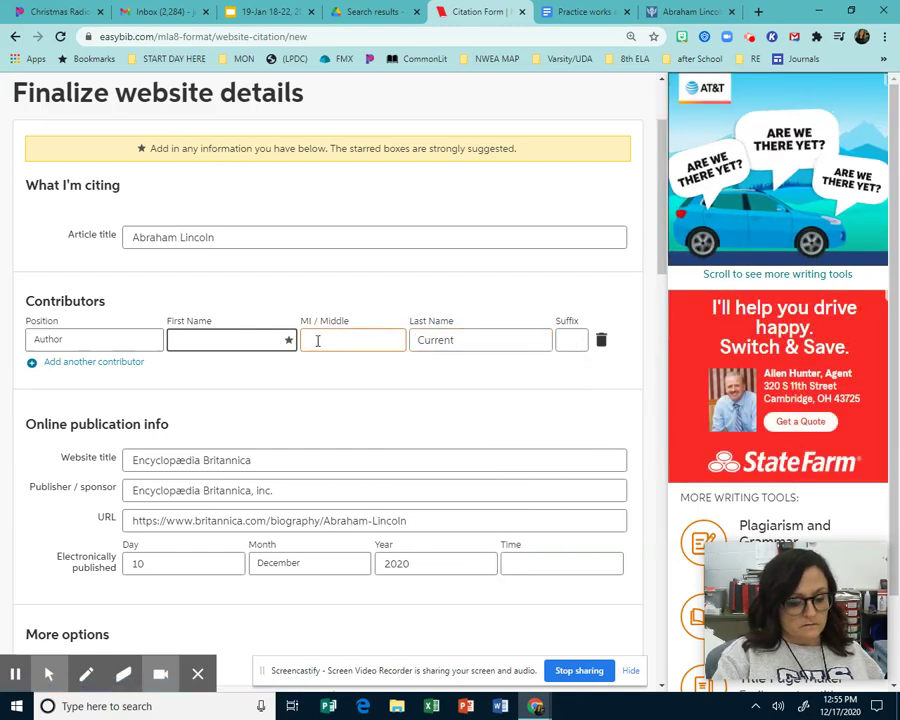
type("N")
Fill First name with only the author's first name and complete the citation
left_click(246, 342)
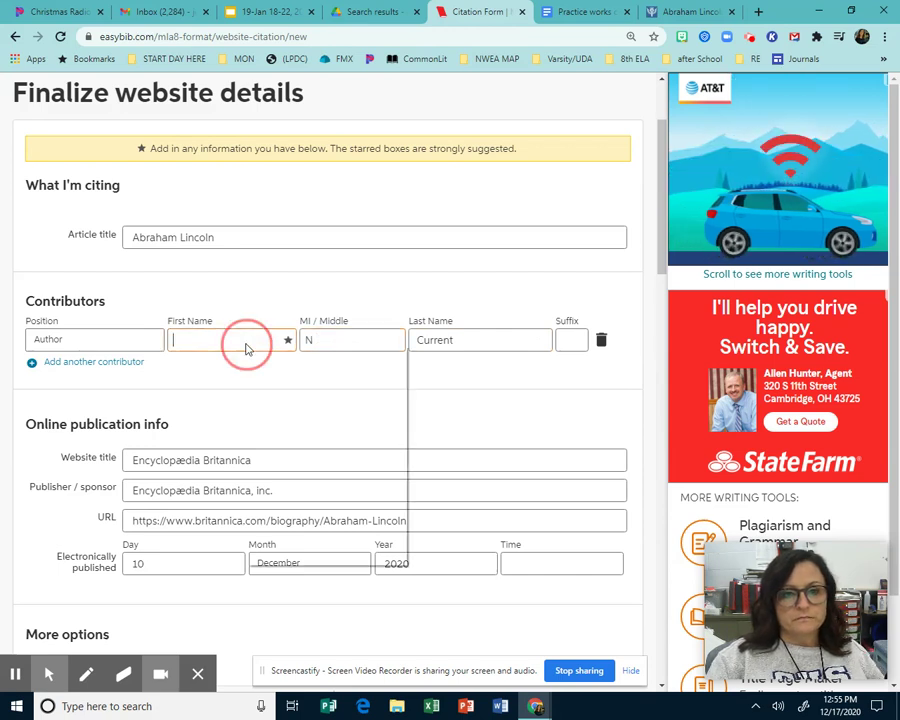
right_click(246, 342)
left_click(285, 452)
left_click(213, 340)
left_click_drag(213, 340, 264, 340)
key("BackSpace")
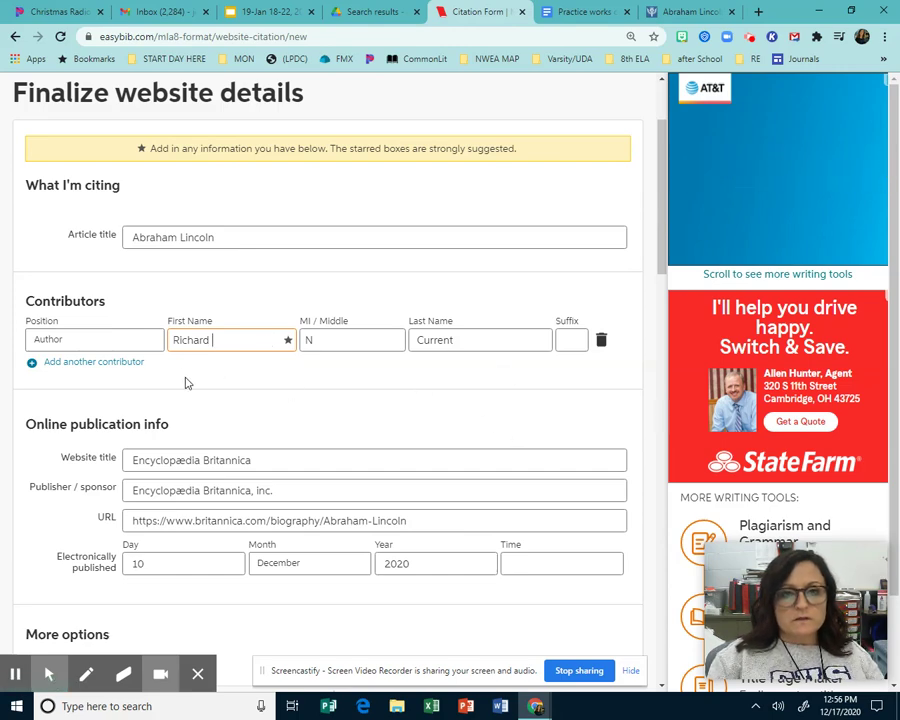
scroll(436, 502, "down", 3)
left_click(384, 580)
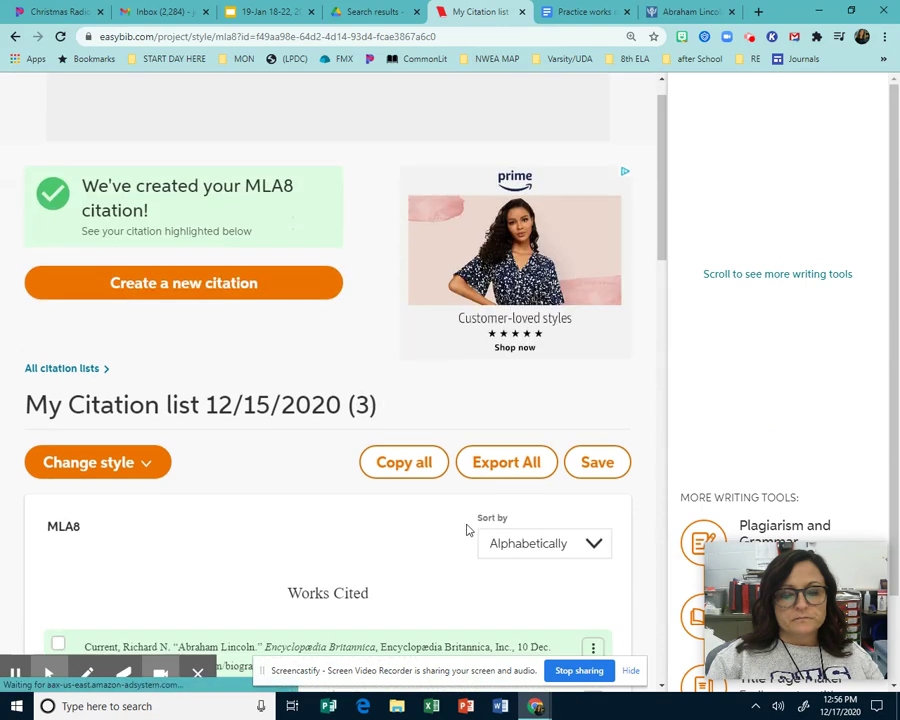
Copy the Britannica citation, dismiss the copied and plagiarism popups, and open the Docs draft
scroll(466, 528, "down", 3)
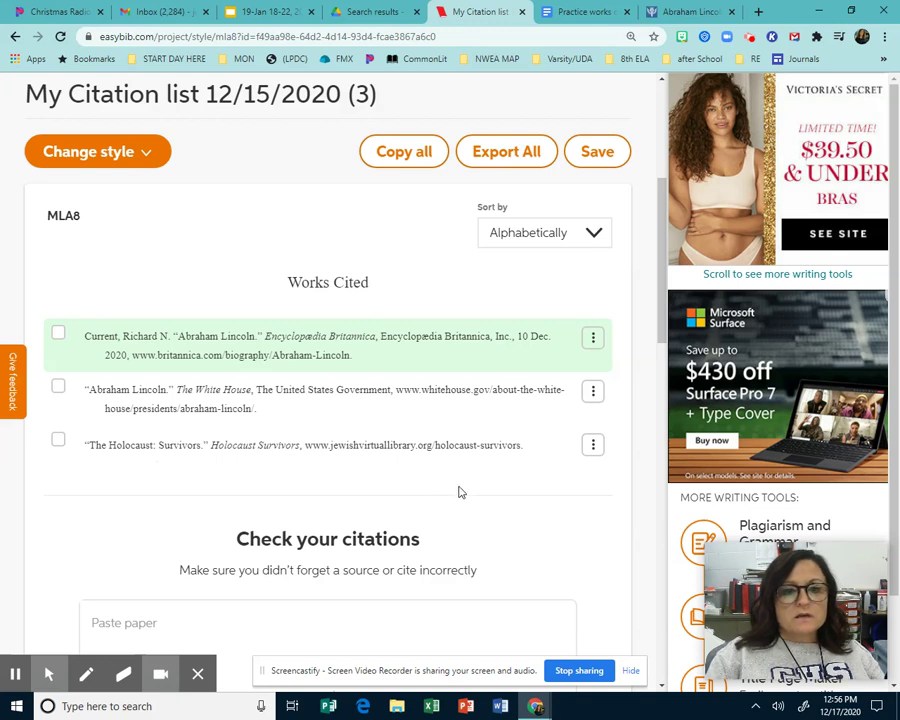
mouse_move(150, 350)
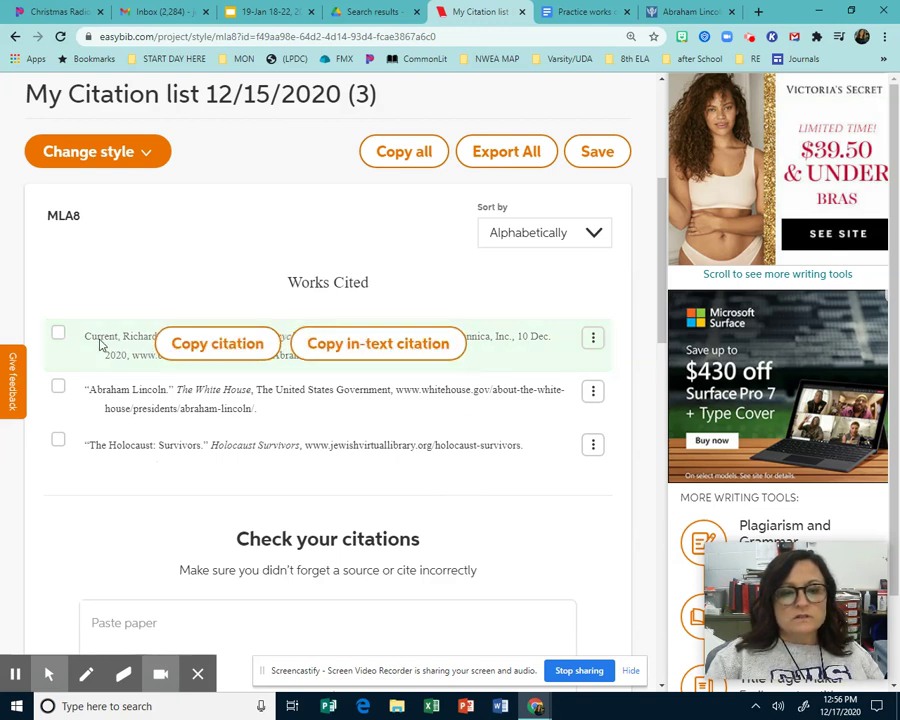
left_click(236, 347)
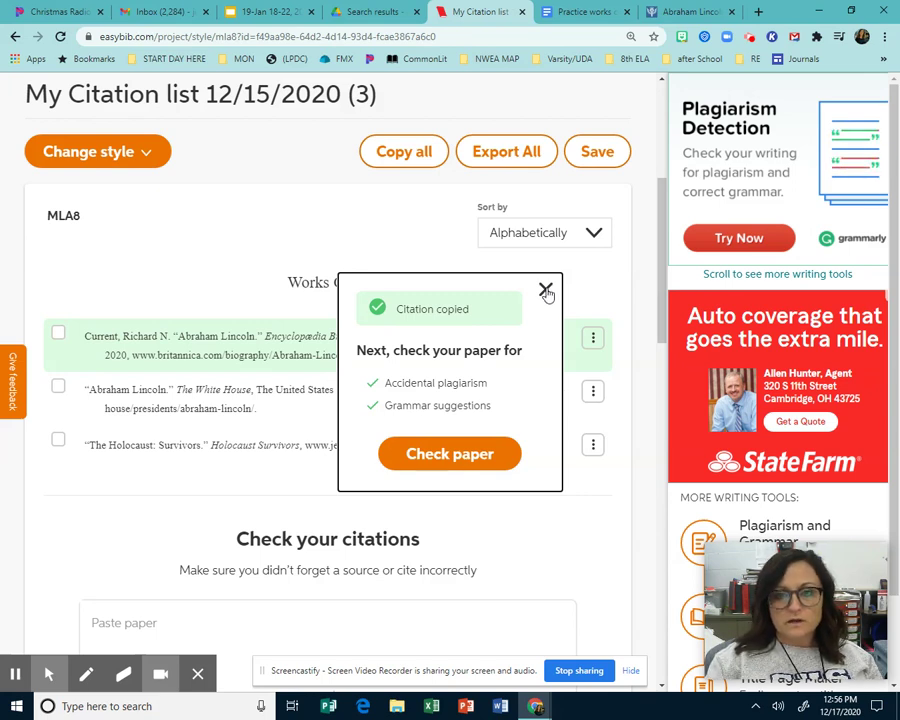
left_click(546, 291)
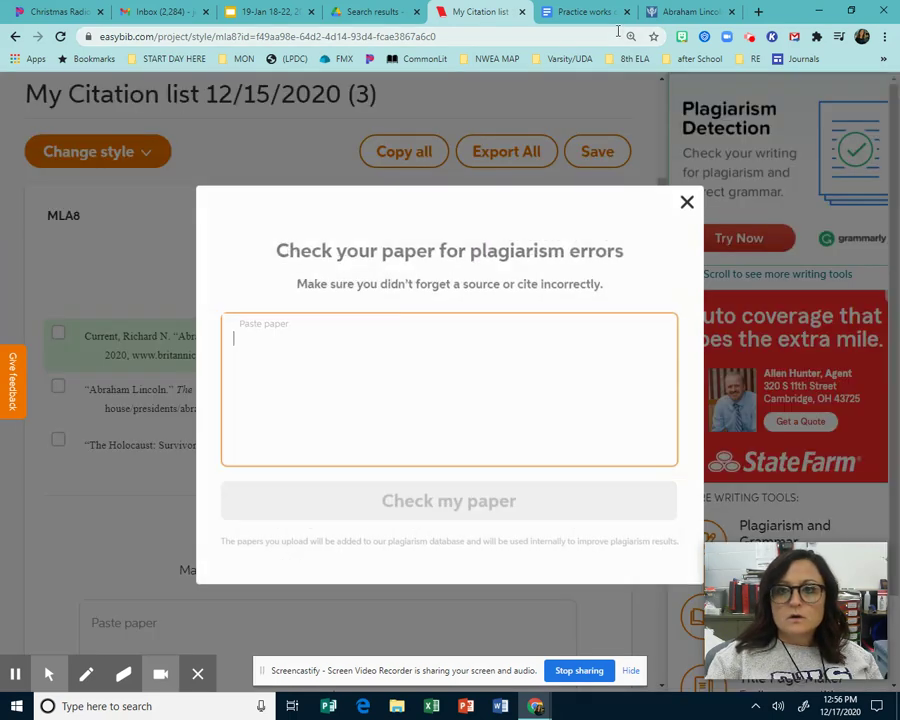
left_click(686, 200)
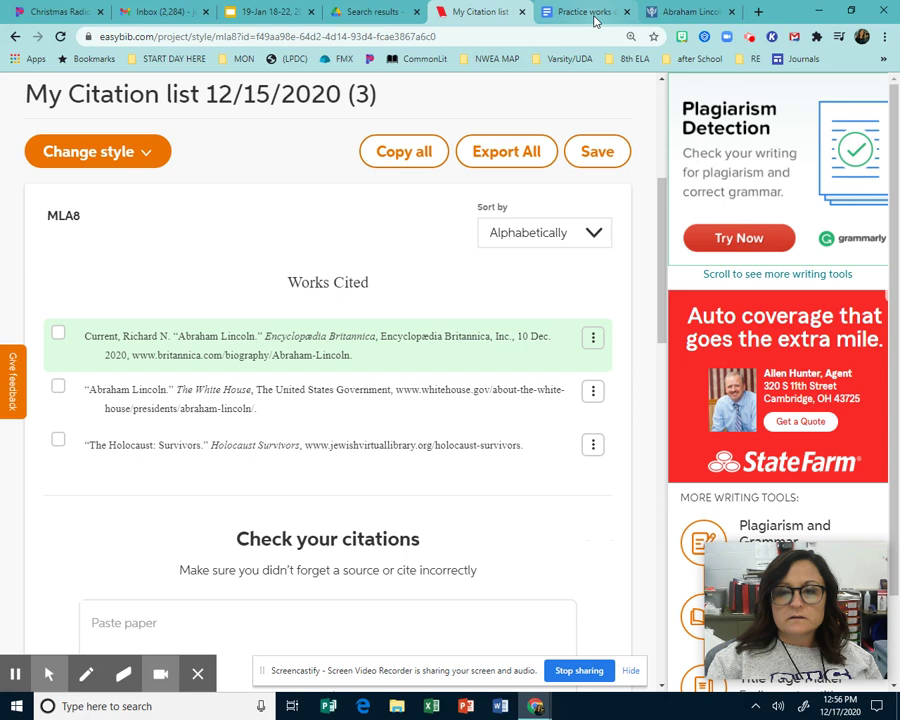
left_click(577, 17)
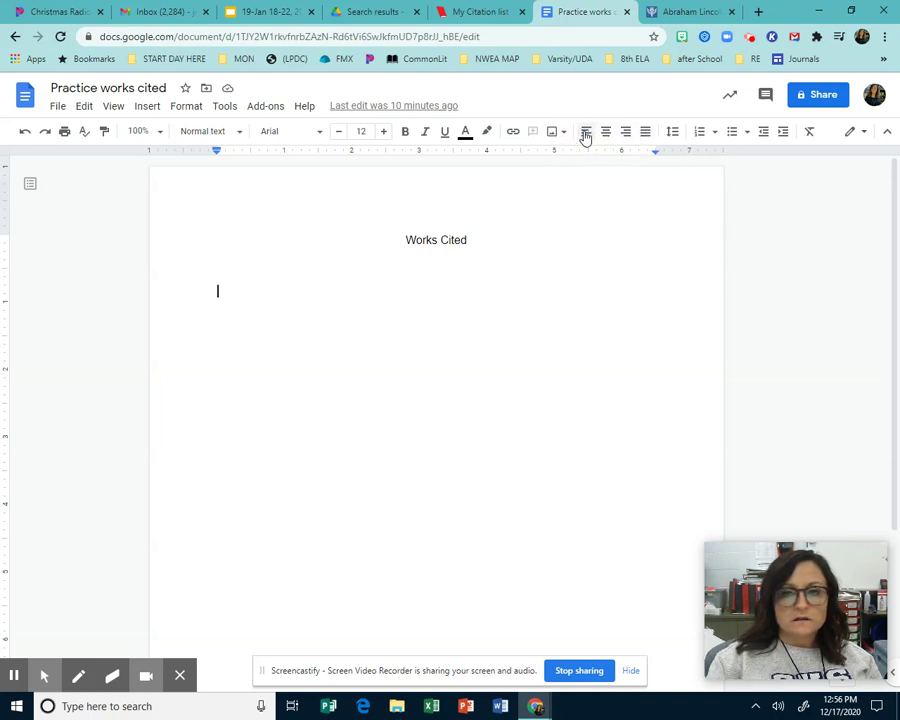
Add two left-aligned empty lines below the Works Cited heading, then go back to EasyBib
left_click(471, 240)
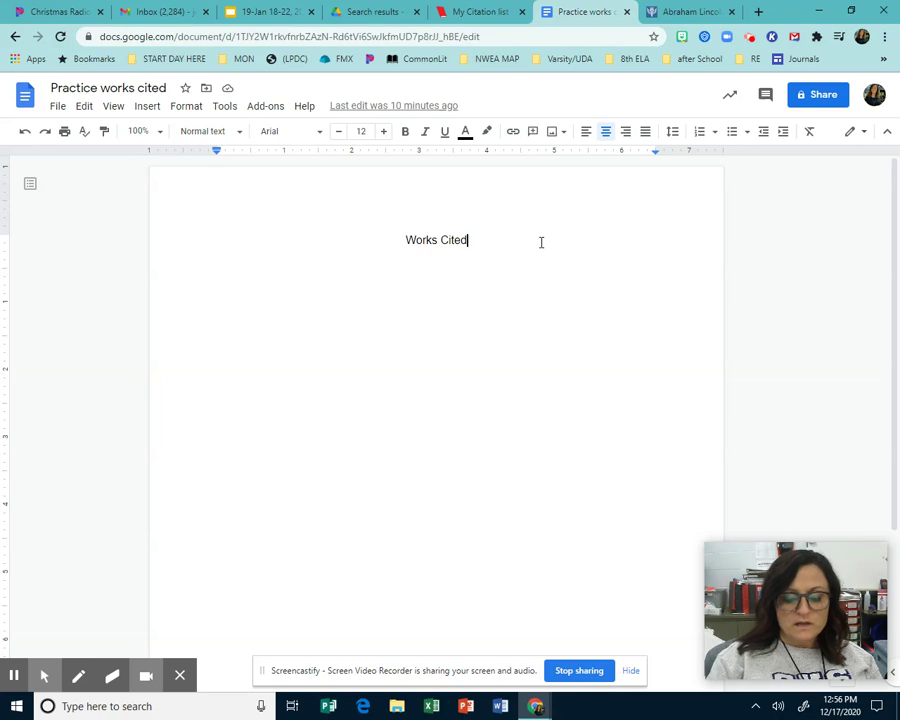
key("Return")
left_click(586, 131)
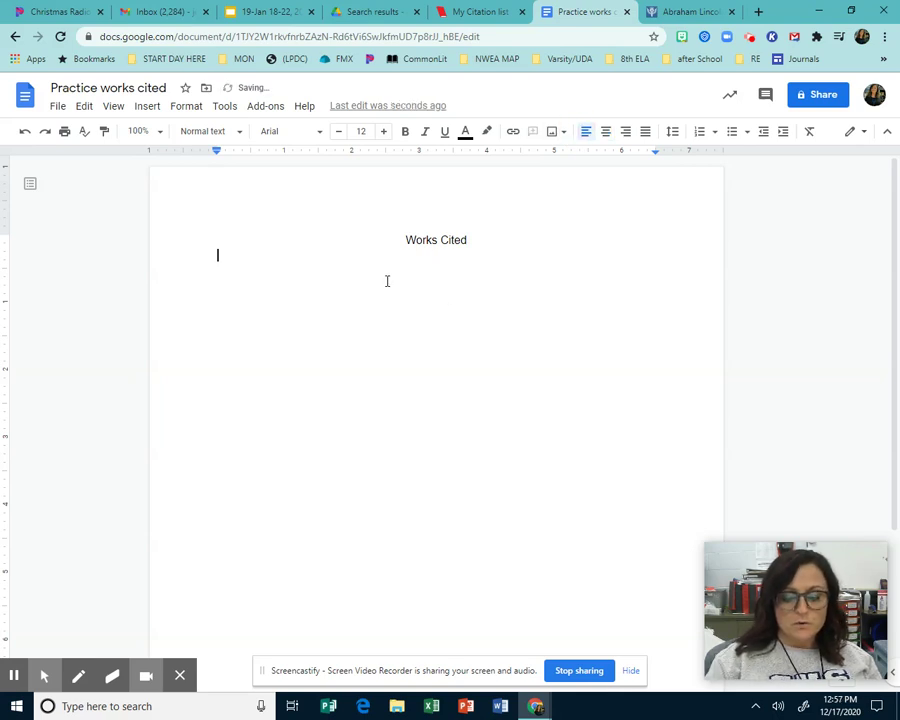
key("Return")
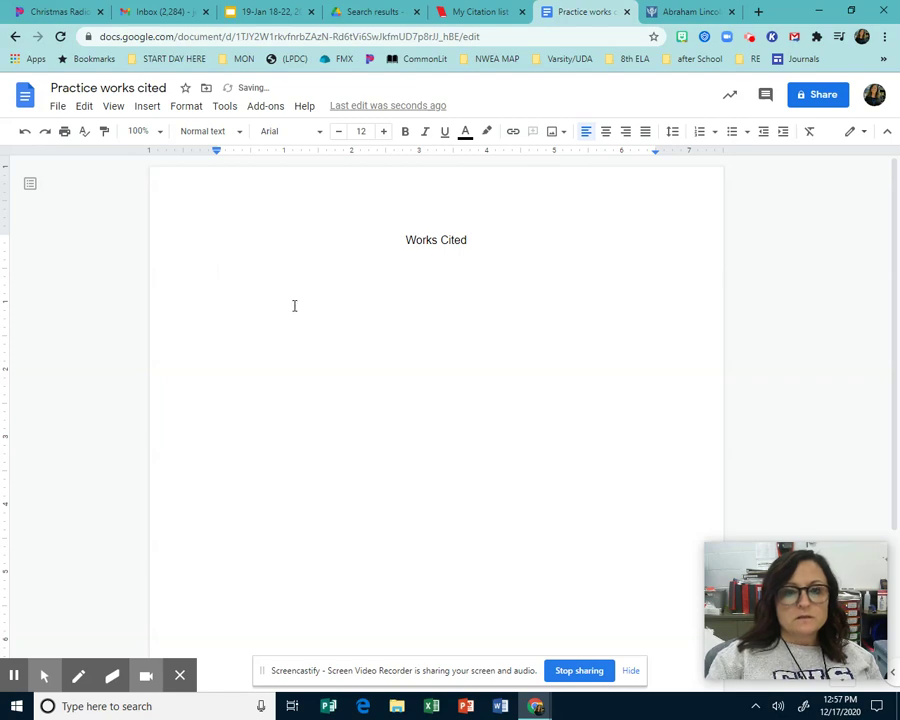
left_click(473, 15)
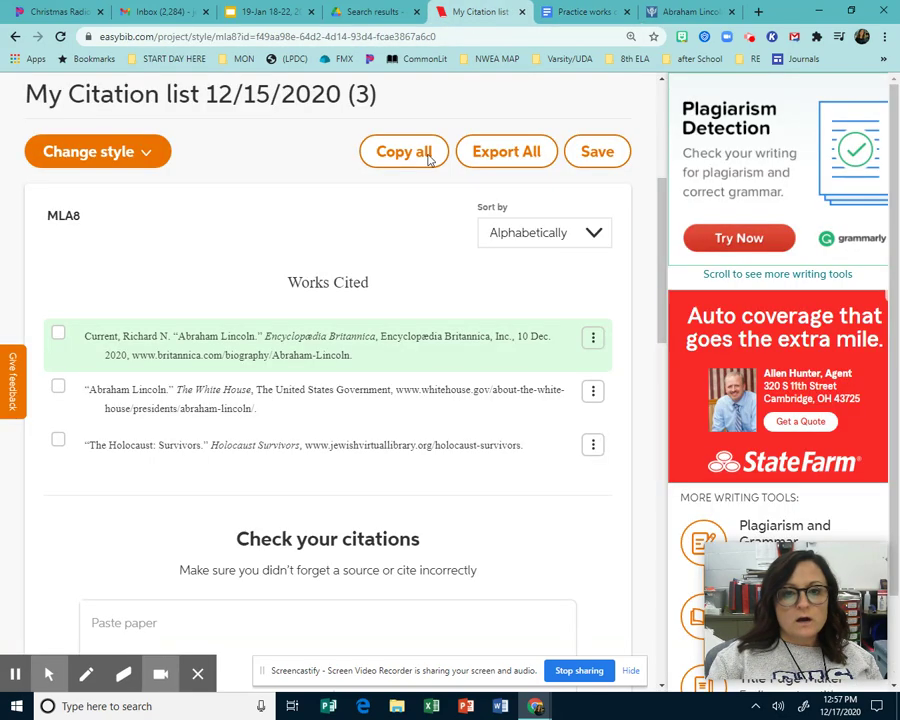
Copy the Britannica citation and paste it on the empty line under Works Cited
mouse_move(174, 344)
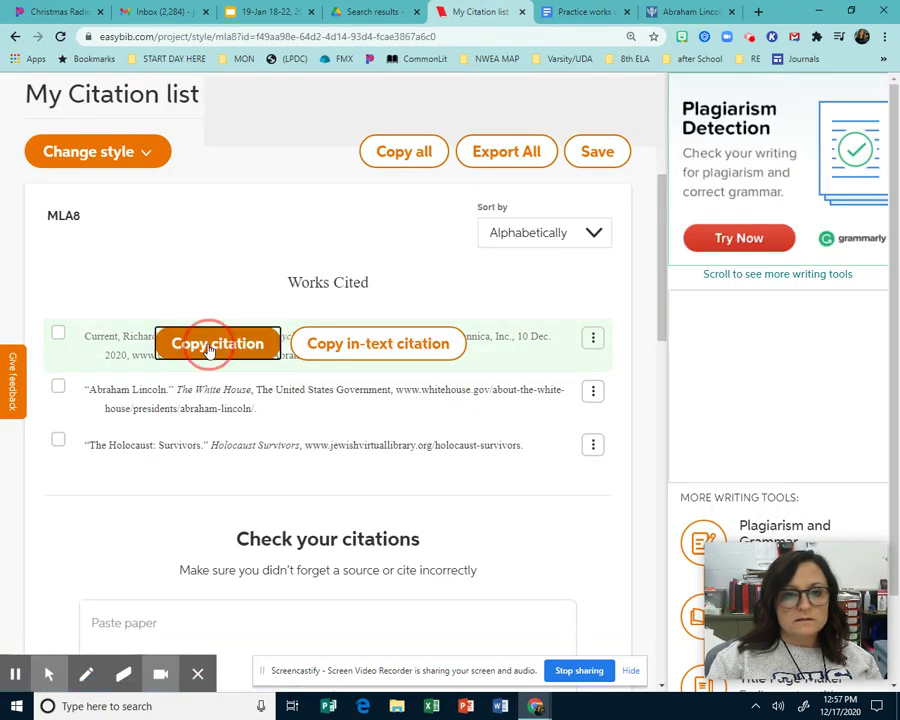
left_click(236, 350)
left_click(578, 14)
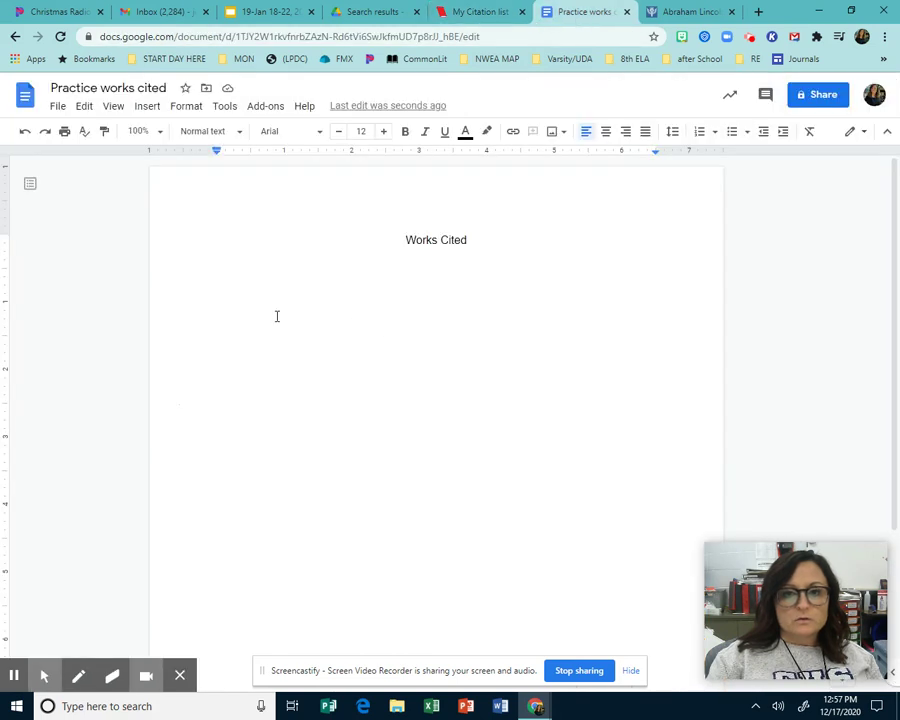
right_click(228, 277)
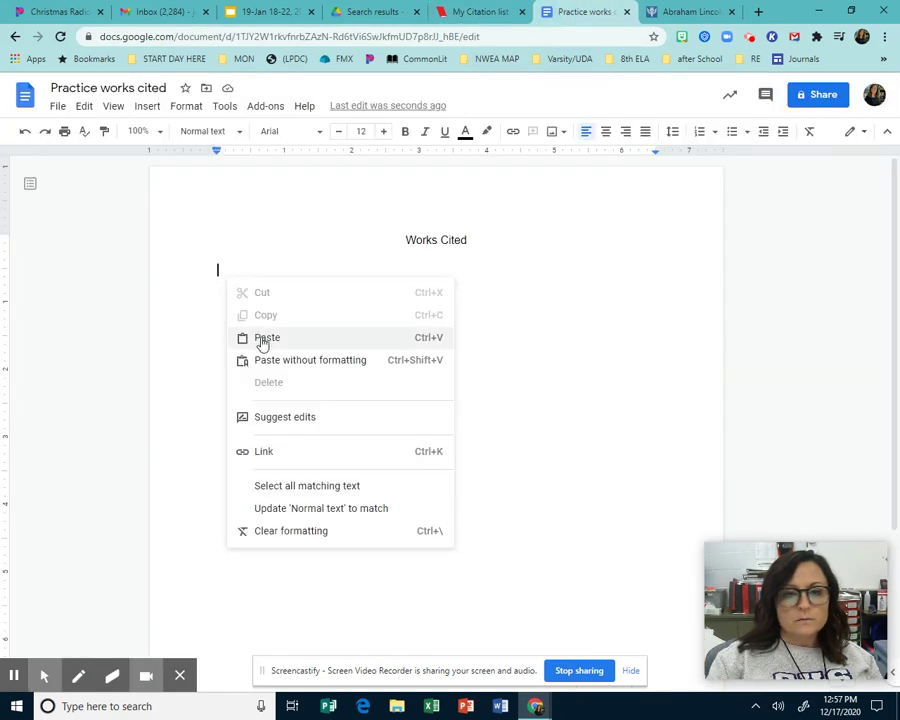
left_click(261, 336)
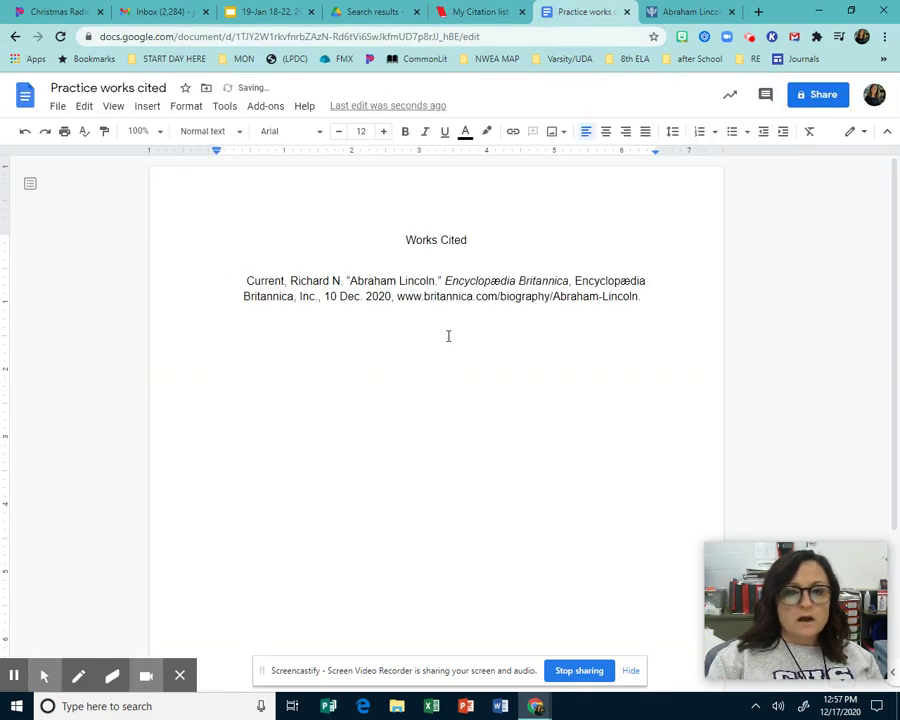
Dismiss EasyBib's citation copied message, then return to the Practice works cited document
left_click(484, 14)
left_click(545, 289)
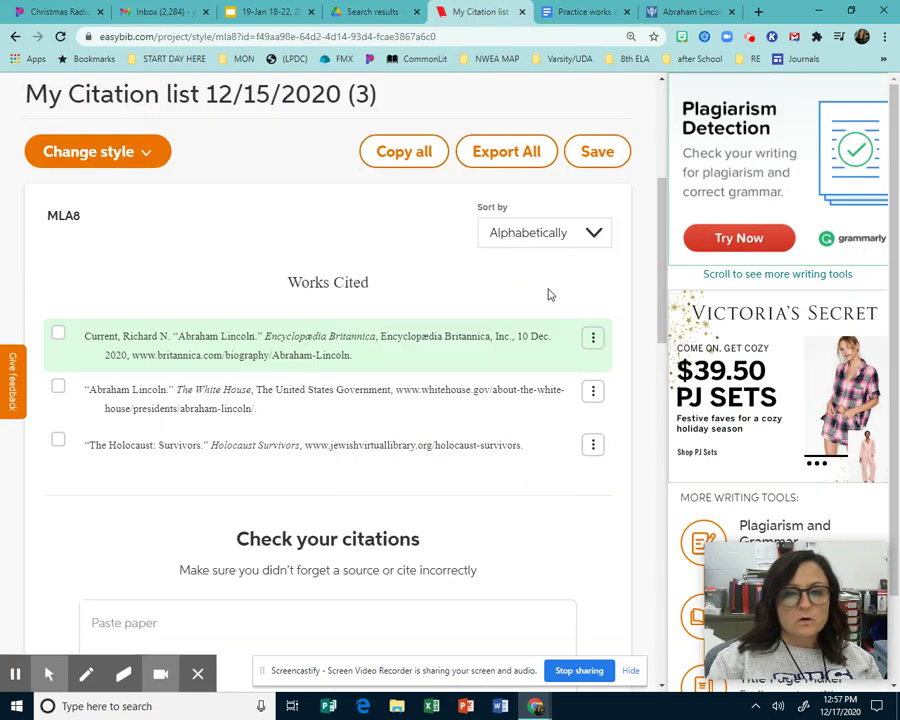
mouse_move(322, 335)
mouse_move(97, 443)
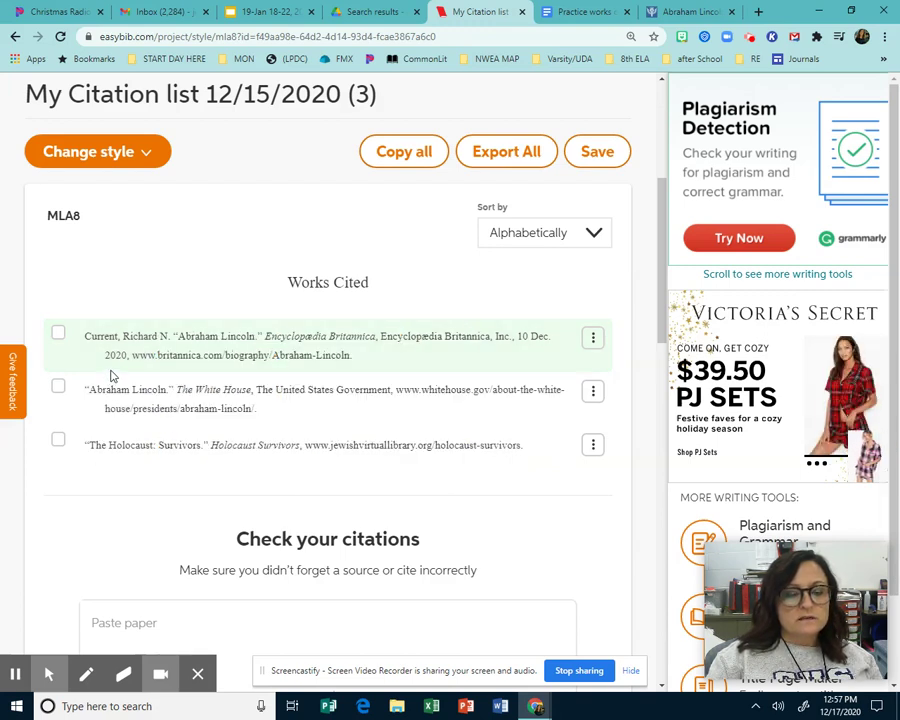
mouse_move(168, 422)
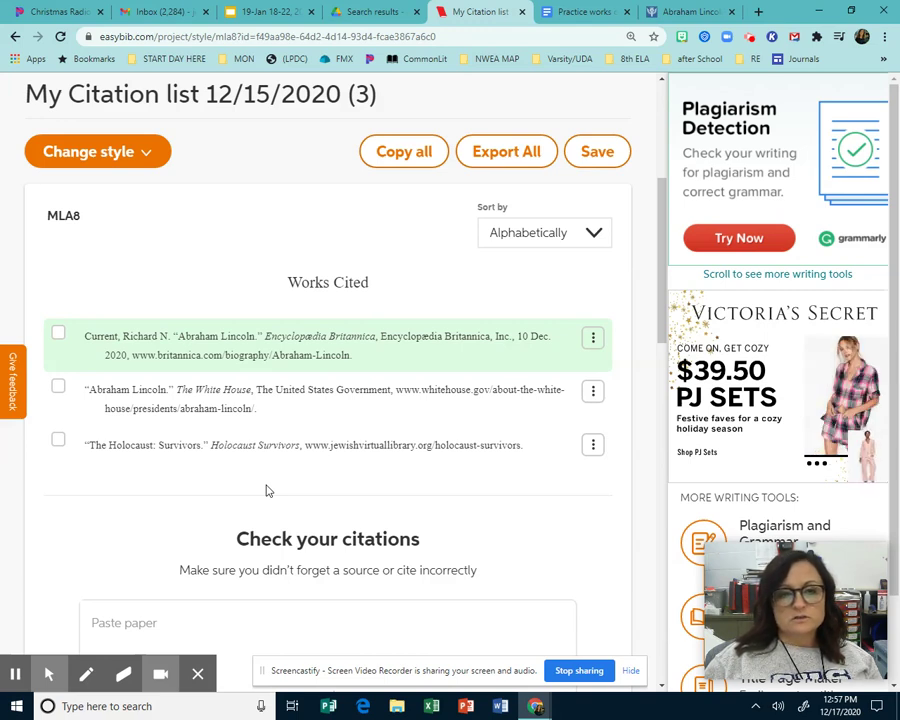
left_click(567, 13)
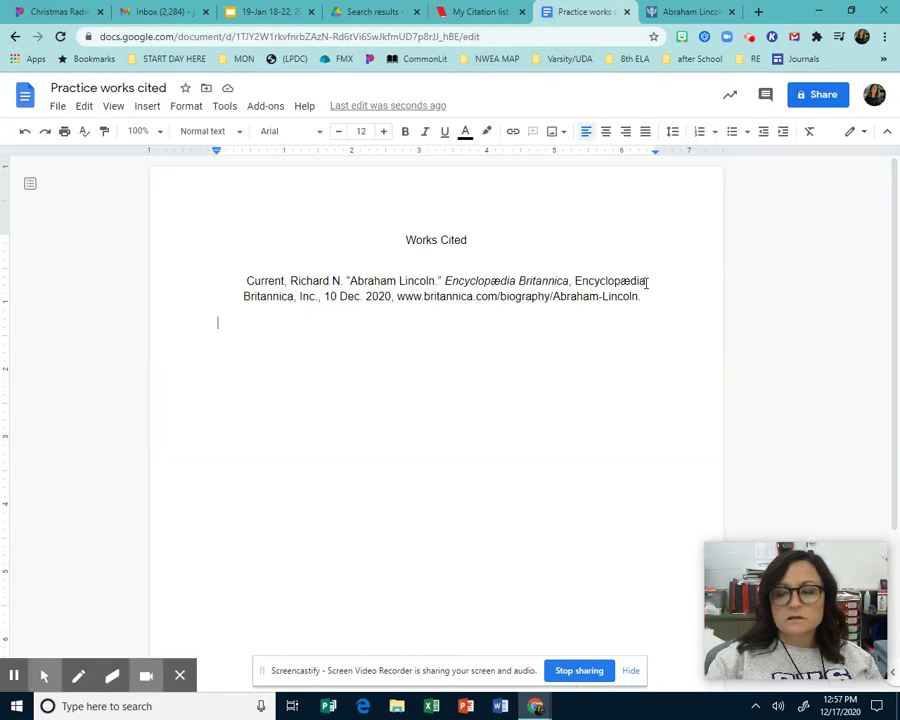
Remove the stray space before the citation and add a blank line above it
left_click(247, 282)
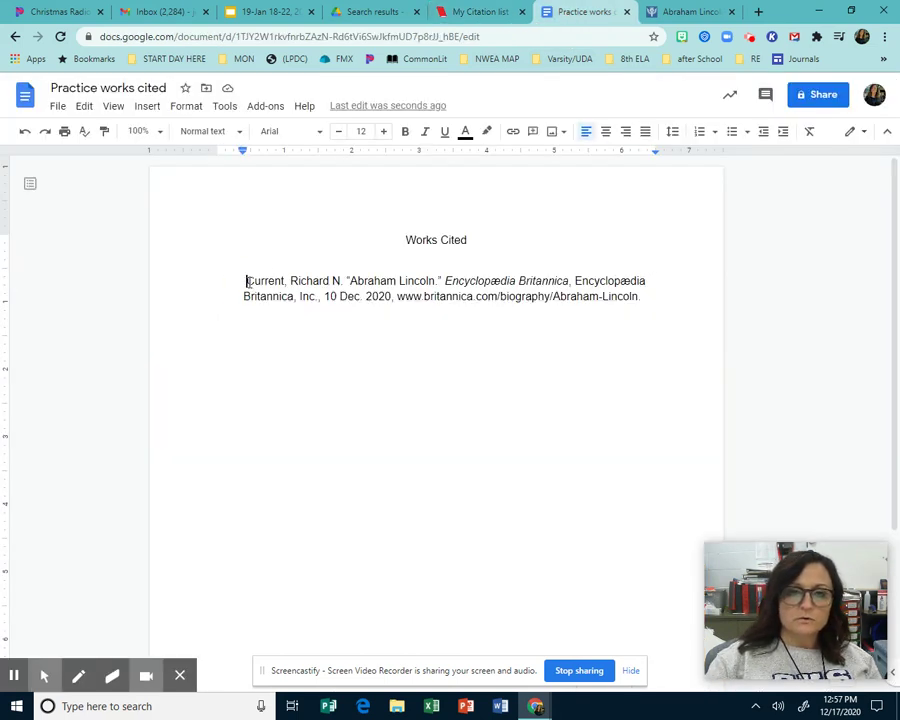
key("BackSpace")
key("BackSpace")
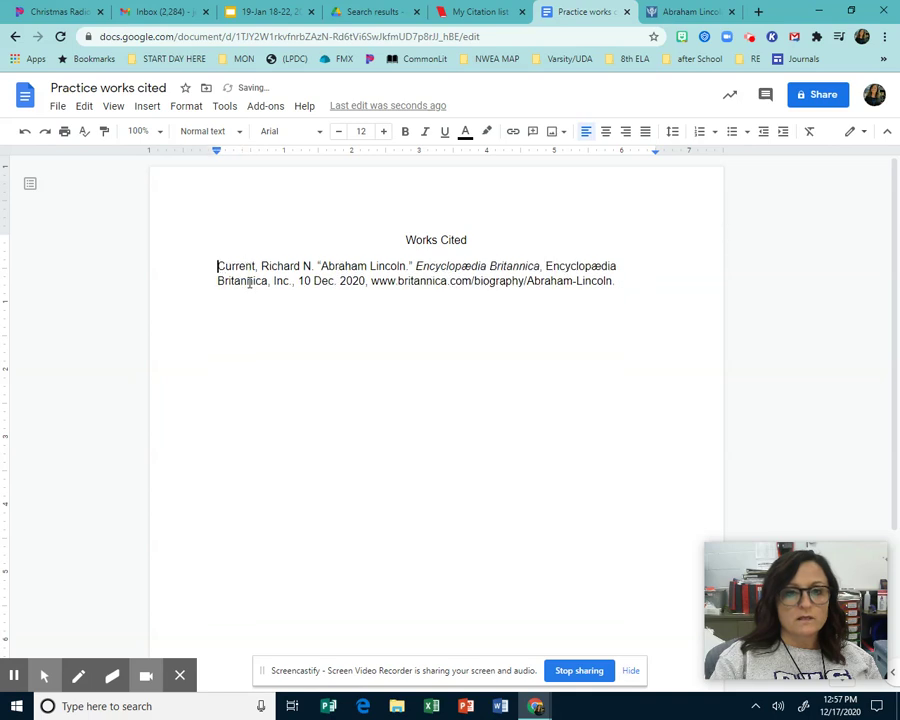
key("Return")
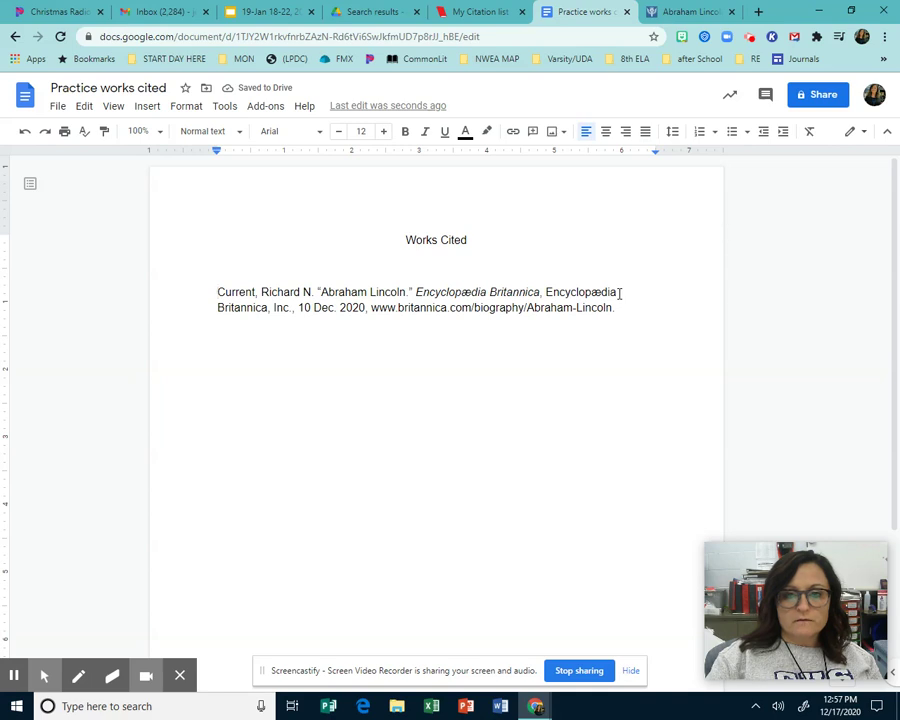
left_click(619, 292)
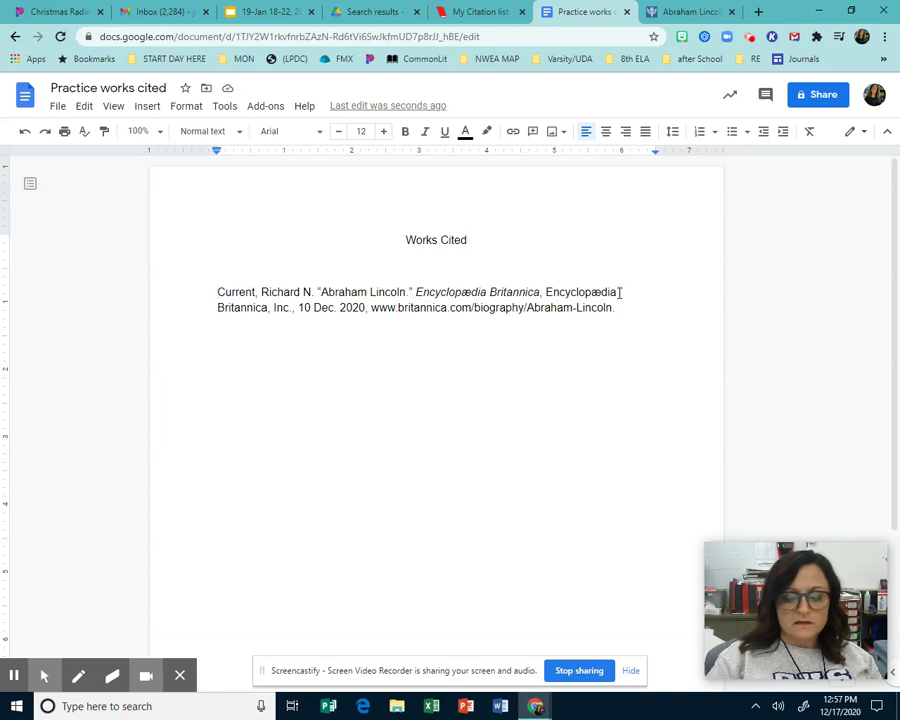
key("Return")
key("BackSpace")
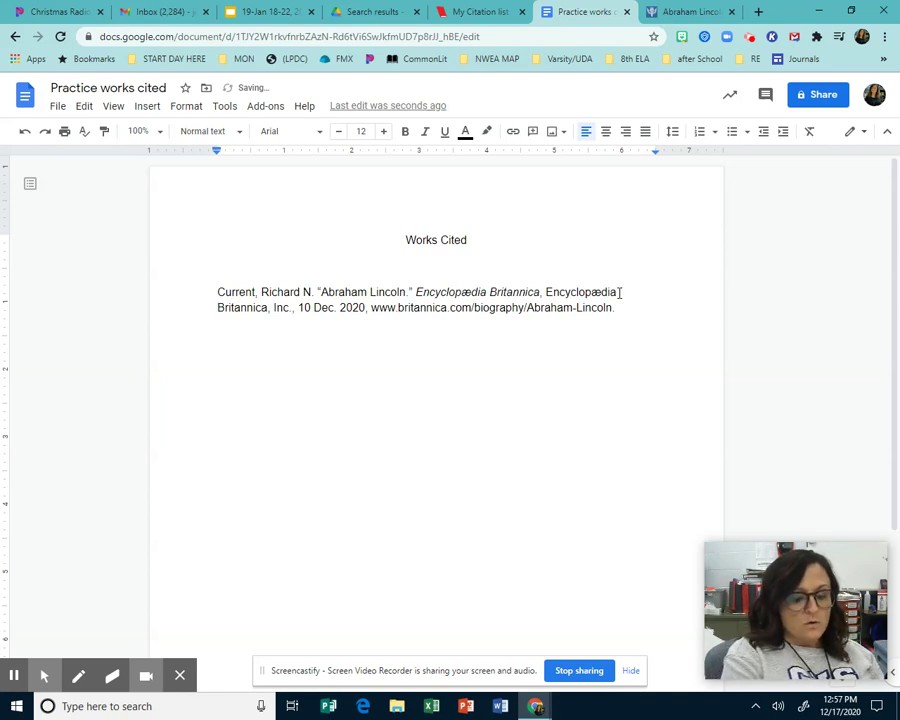
key("Tab")
key("BackSpace")
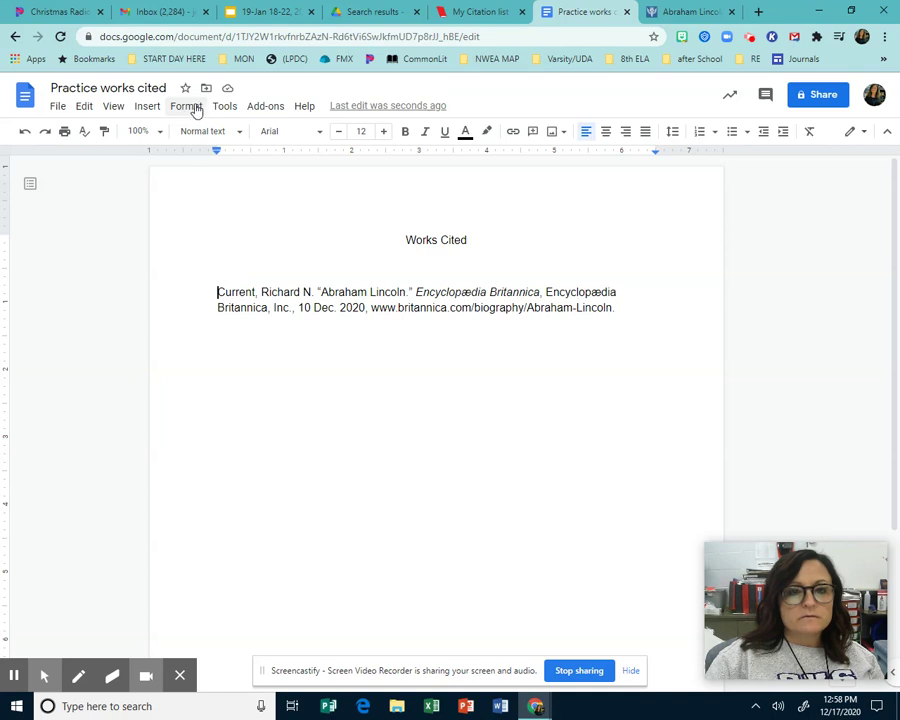
Set the citation to single line spacing and indent its second line as a hanging indent
left_click(195, 108)
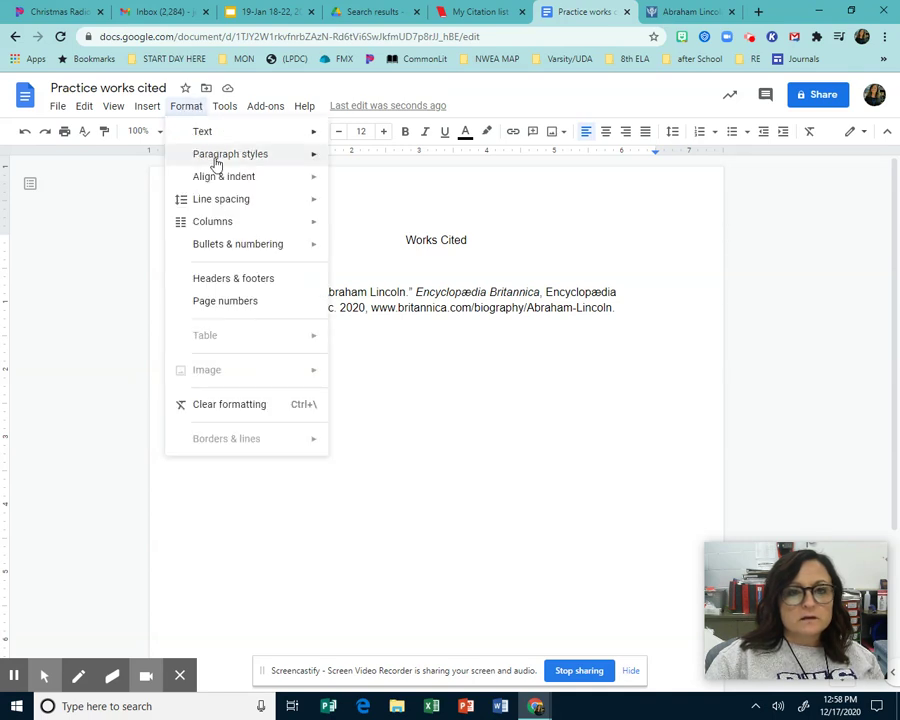
mouse_move(243, 203)
left_click(372, 205)
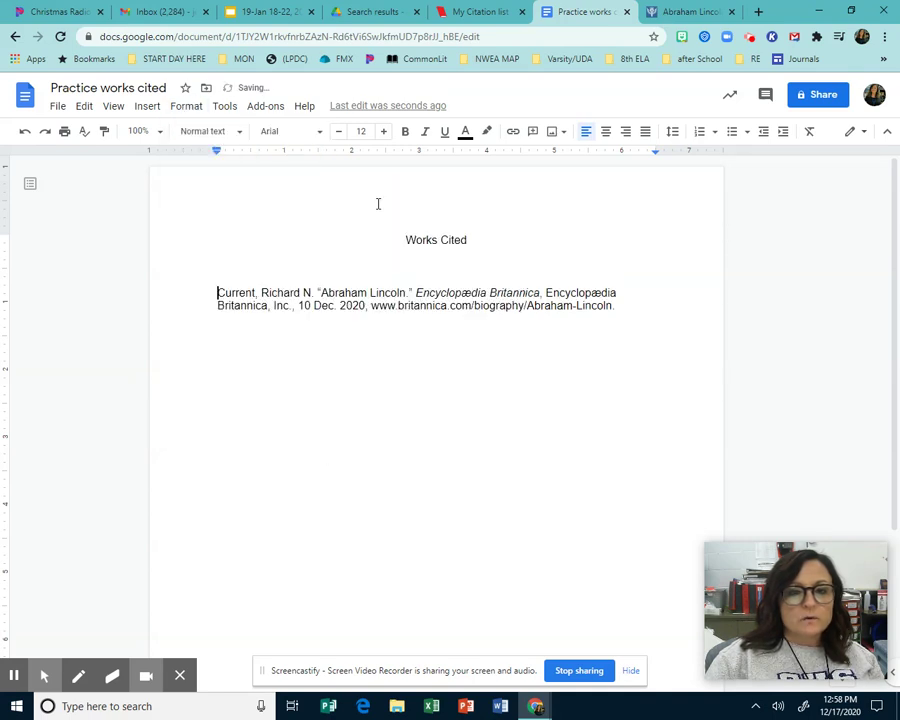
left_click_drag(216, 292, 636, 326)
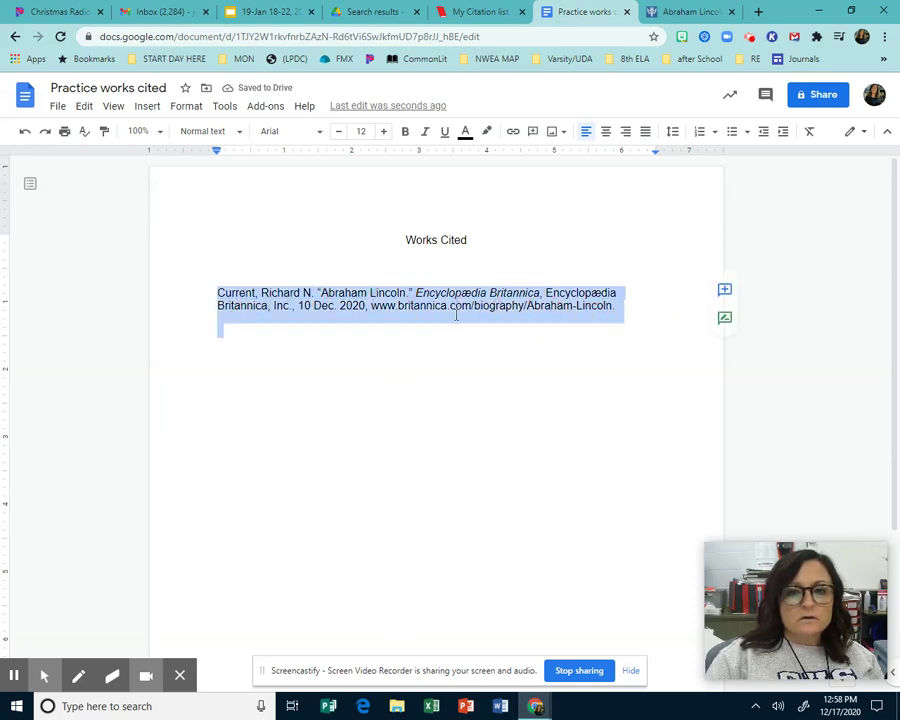
left_click(218, 307)
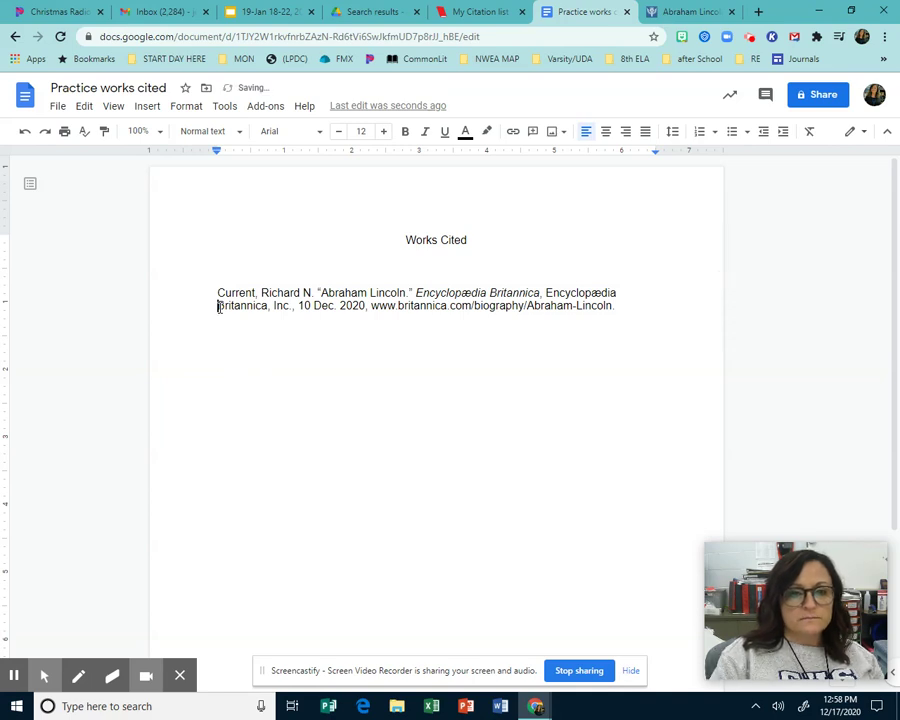
key("Return")
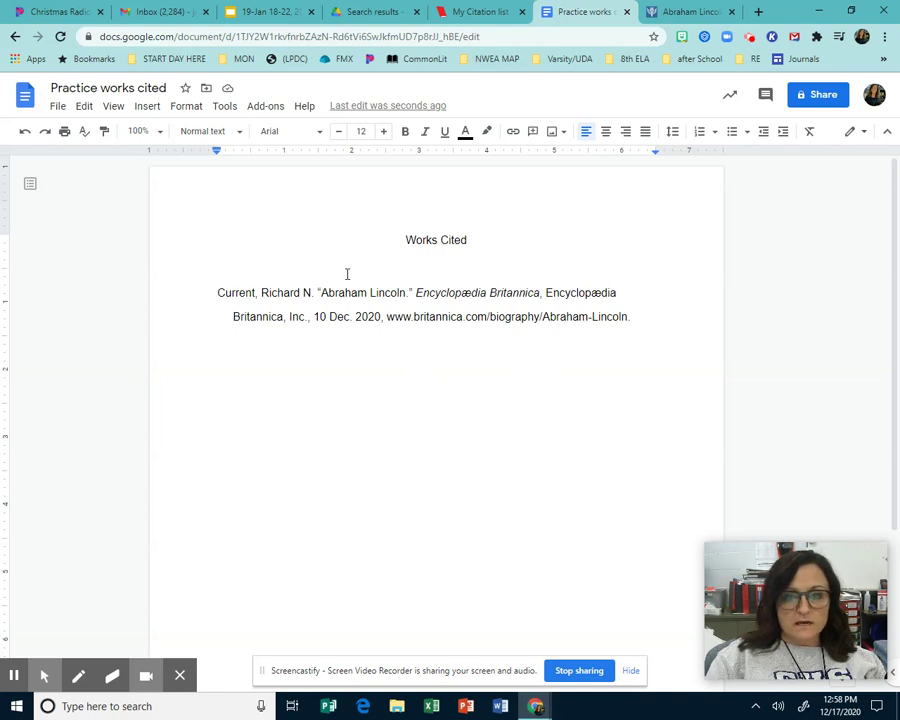
Copy the second, White House 'Abraham Lincoln' citation from the list and return to the Docs draft
left_click(487, 17)
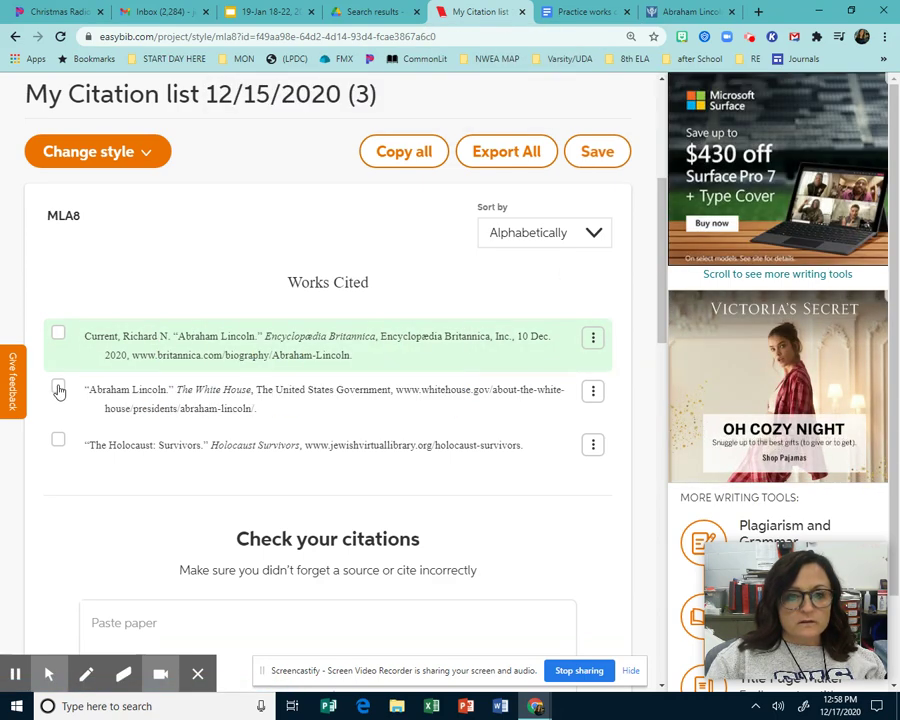
mouse_move(125, 396)
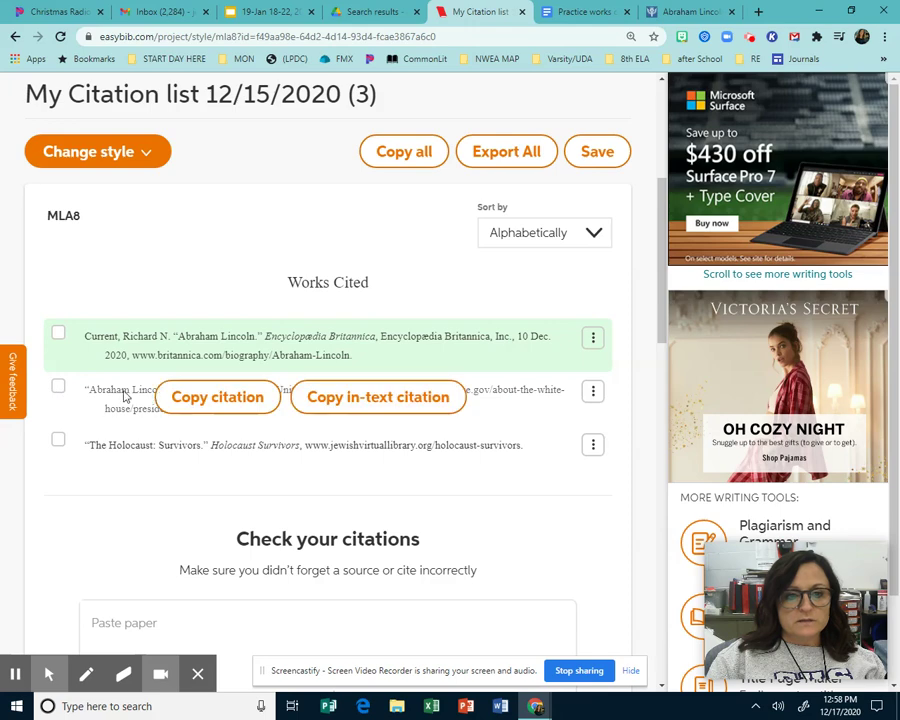
left_click(213, 398)
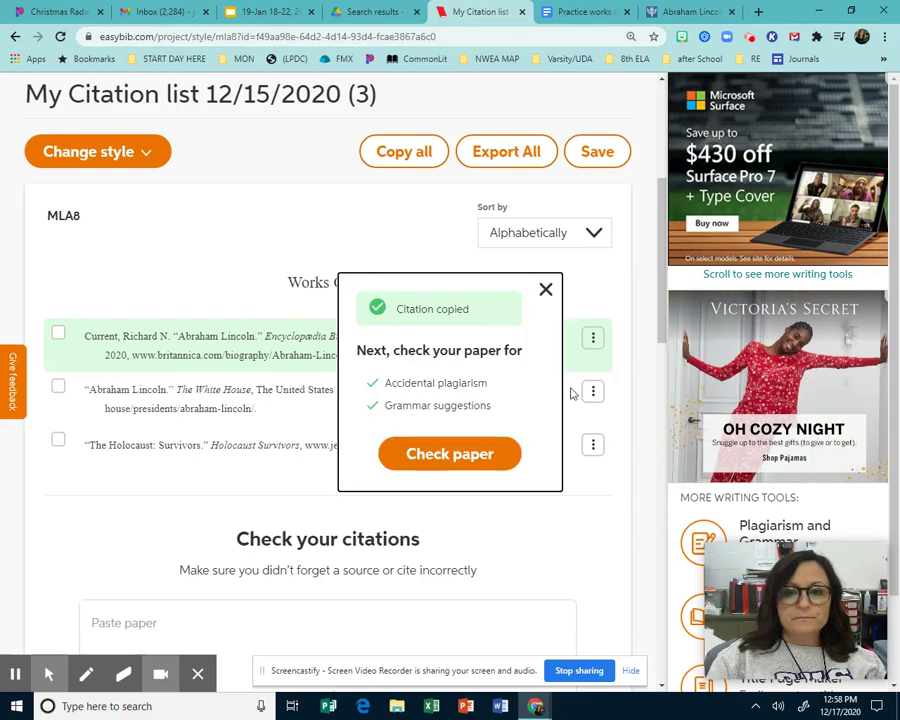
left_click(546, 290)
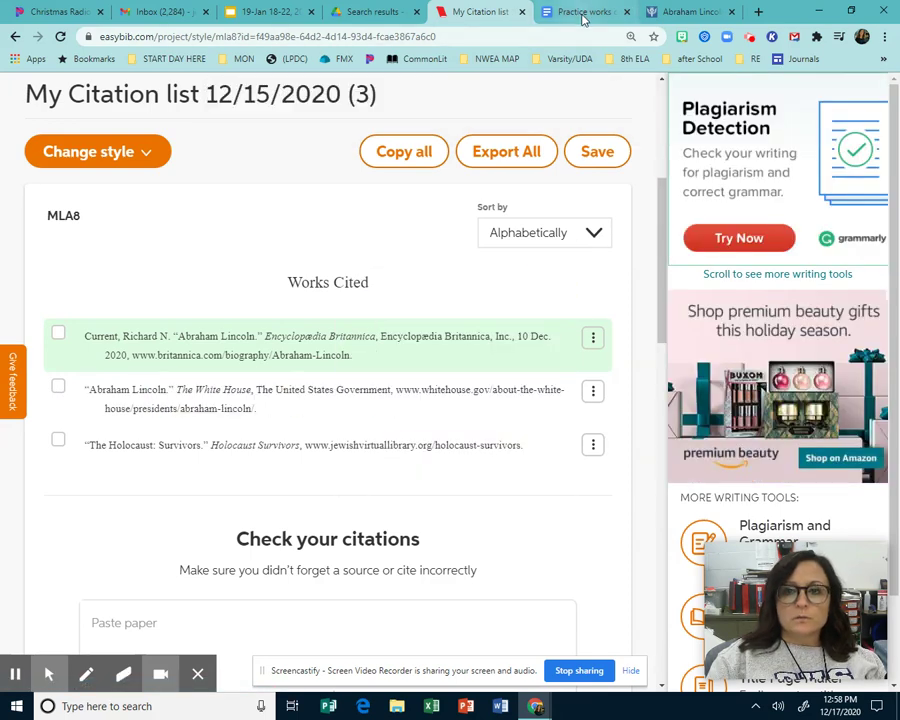
left_click(584, 12)
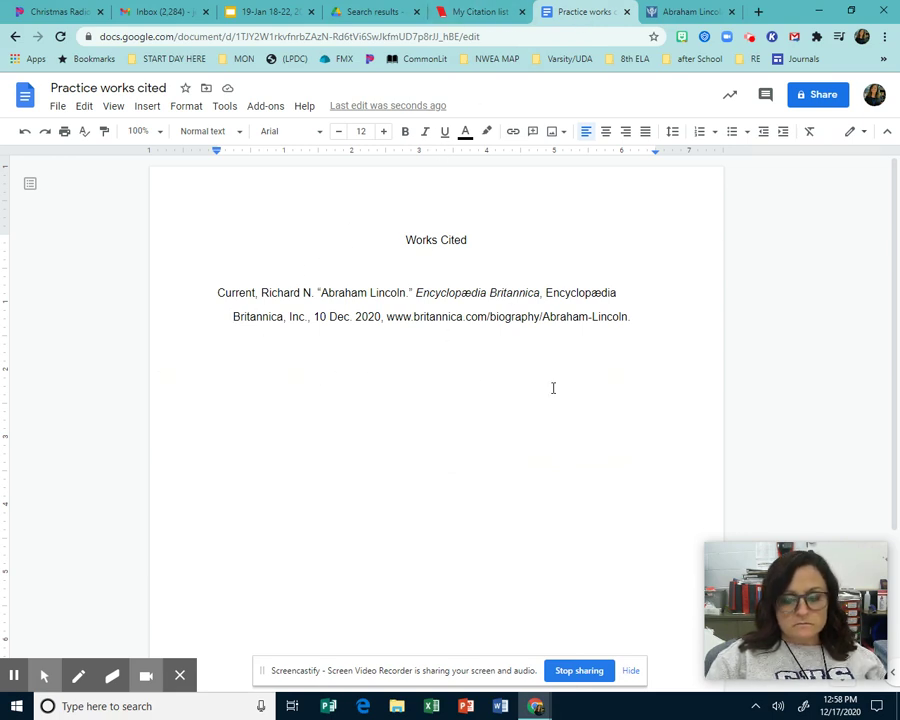
Paste the White House citation on a new line below the Britannica citation
left_click(646, 315)
key("Return")
key("Return")
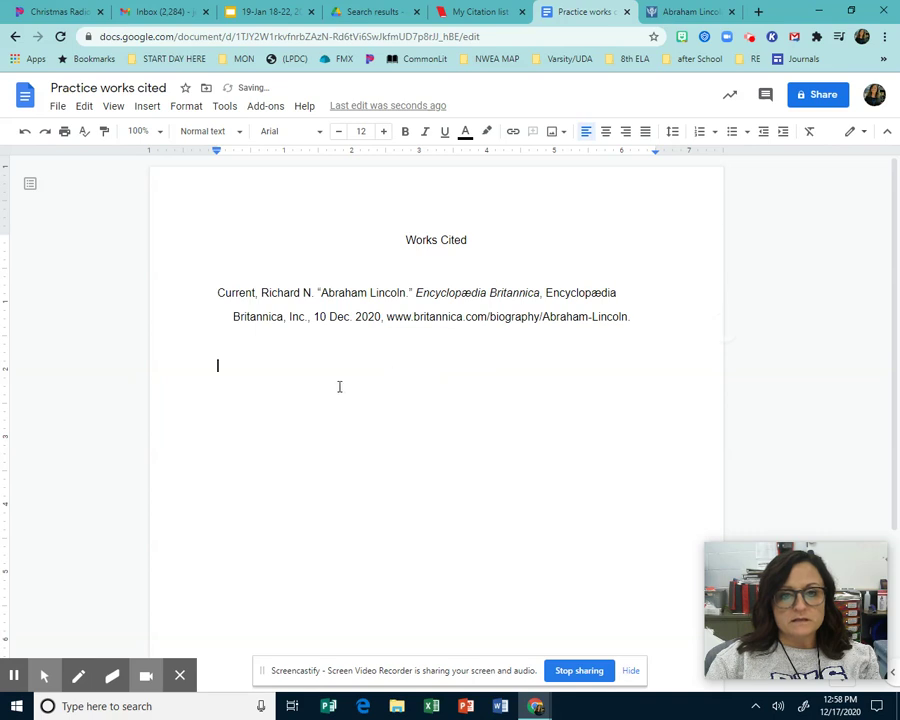
left_click(253, 374)
right_click(253, 374)
left_click(310, 437)
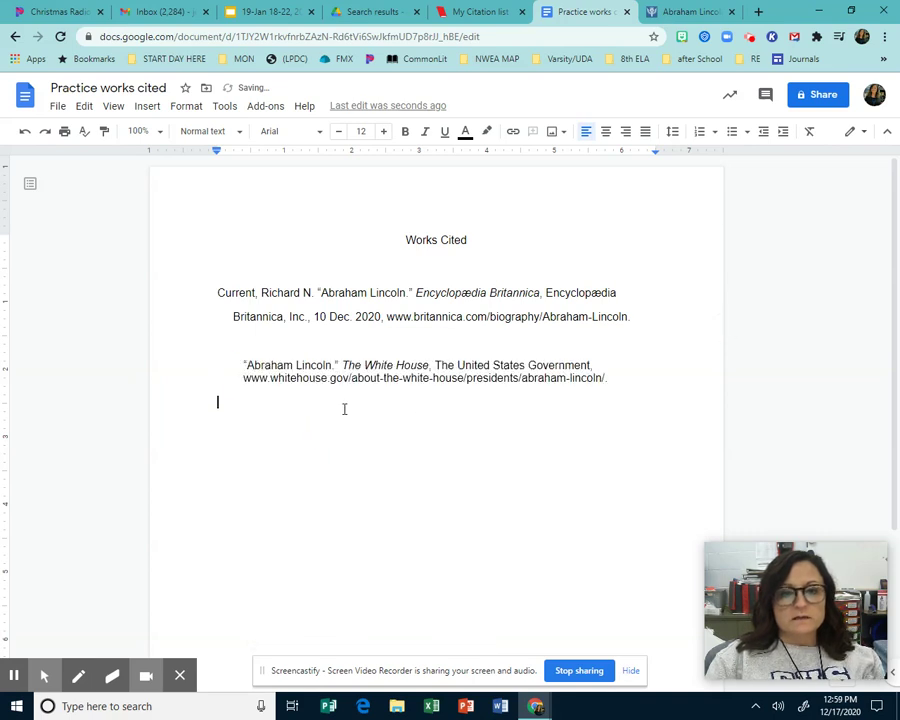
Remove the pasted indent, move the URL onto its own indented line, and select the citation
left_click(241, 362)
key("BackSpace")
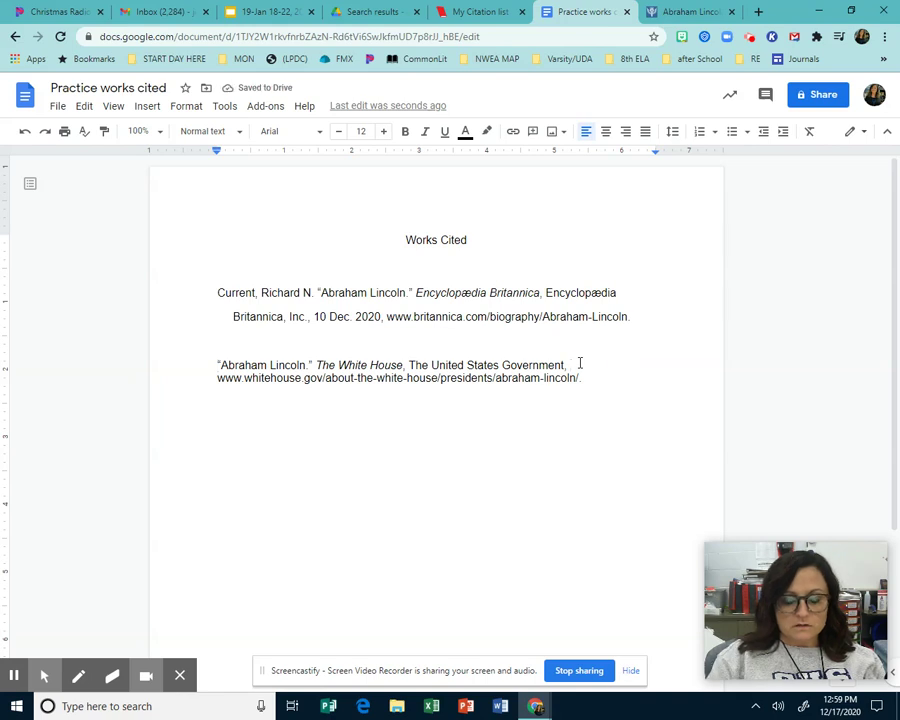
key("Return")
key("Tab")
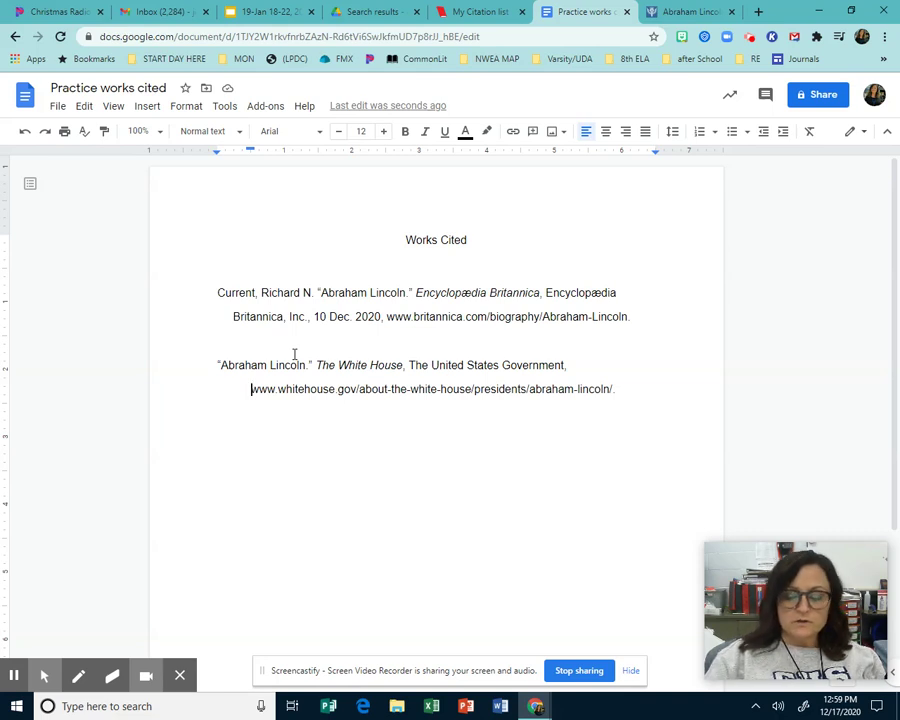
left_click_drag(617, 389, 166, 362)
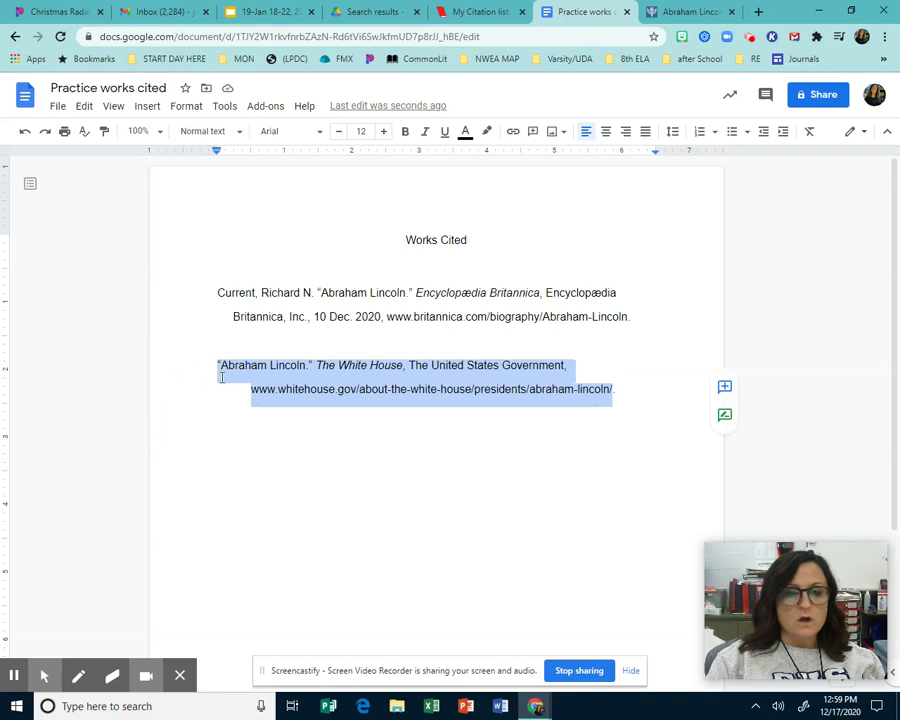
Cut the White House citation and paste it above the Britannica citation
right_click(275, 377)
left_click(301, 345)
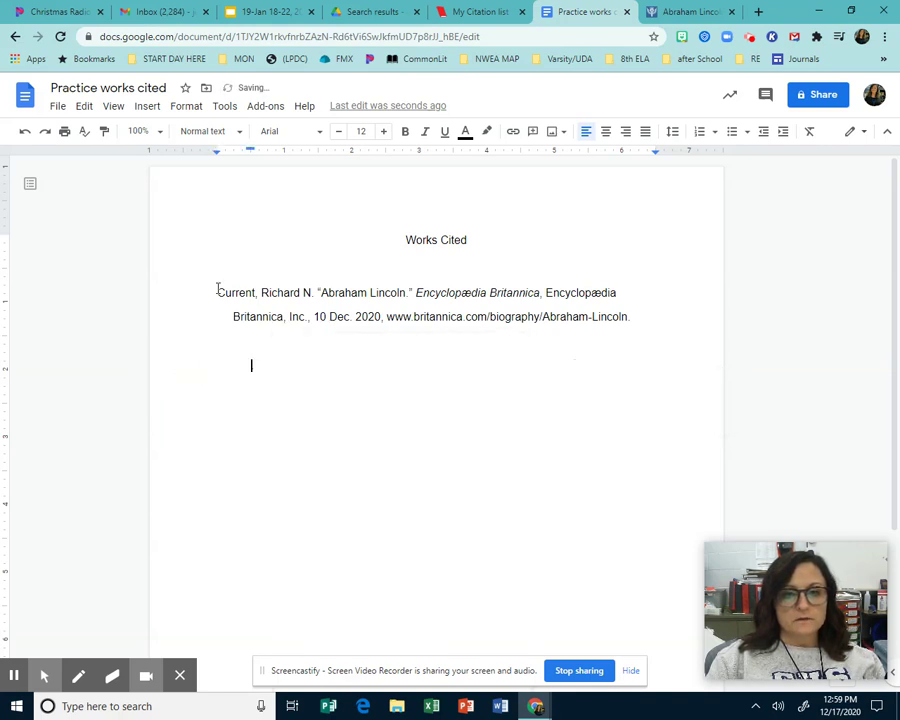
left_click(217, 291)
key("Return")
right_click(220, 268)
left_click(252, 328)
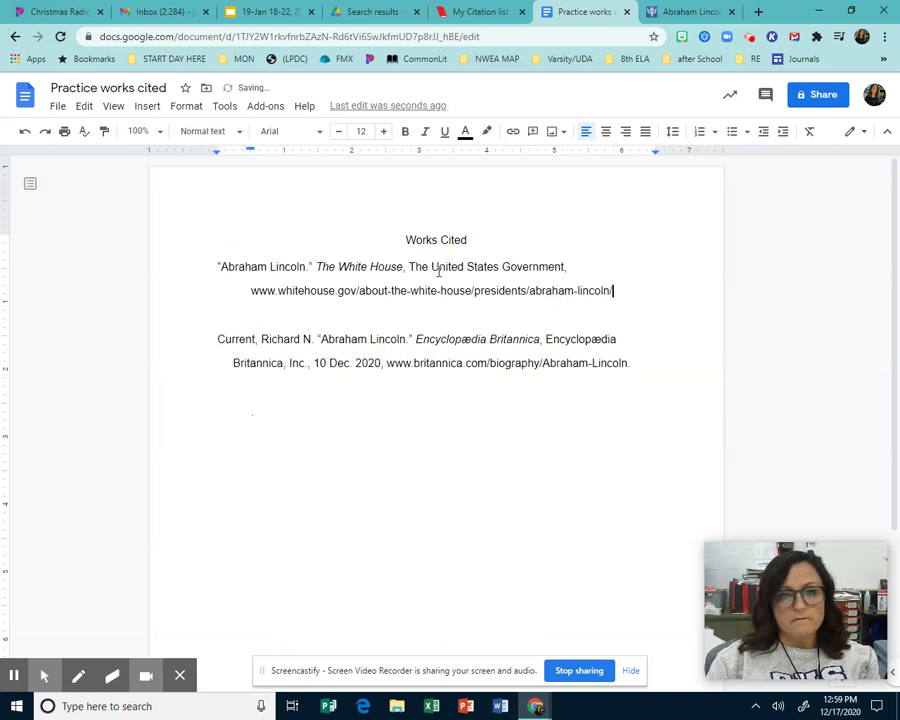
Add a line below the Works Cited title and delete the blank line between citations
left_click(518, 242)
key("Return")
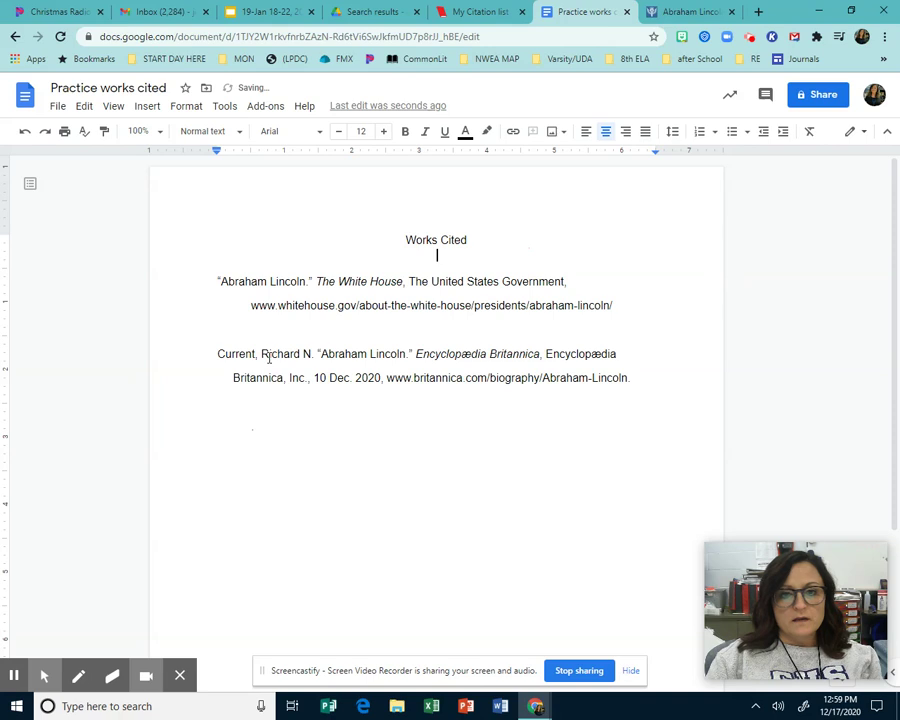
left_click(306, 331)
key("Delete")
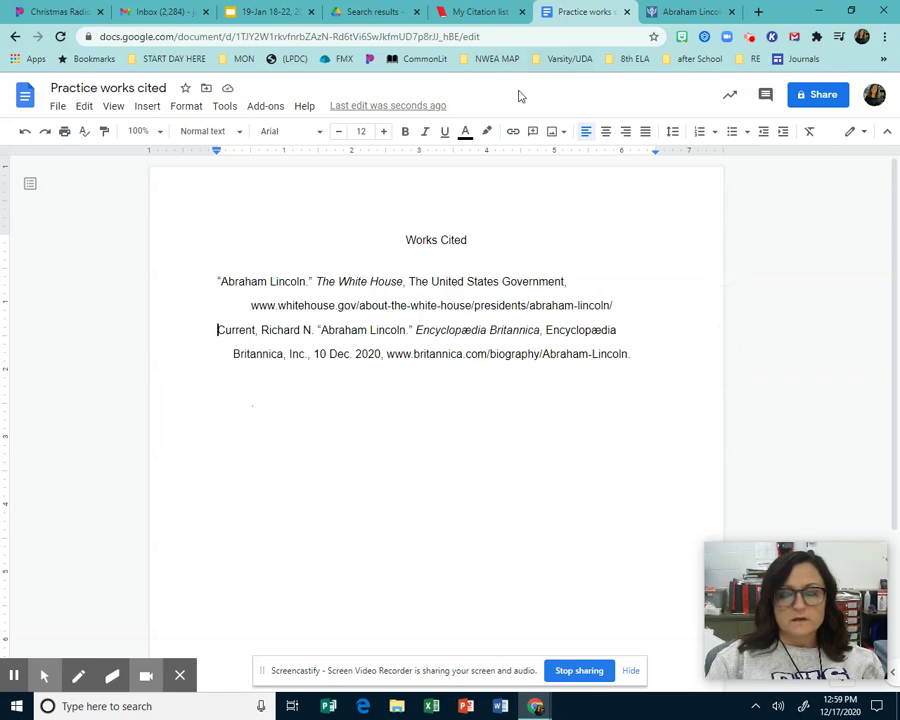
left_click(478, 12)
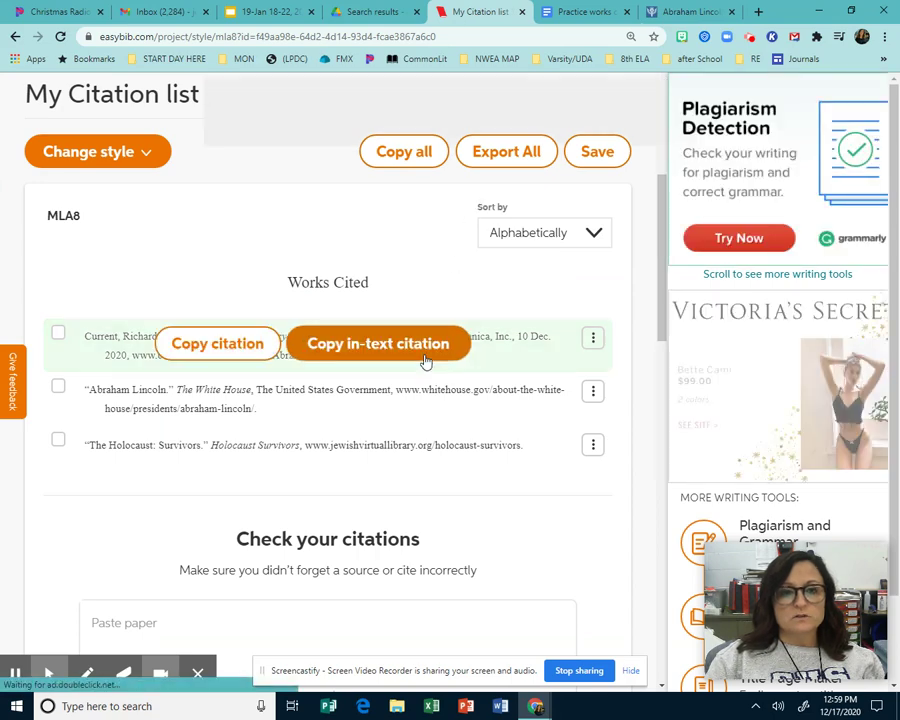
Go to EasyBib's Citations page and choose Book as the source type
scroll(476, 366, "up", 3)
scroll(470, 360, "up", 1)
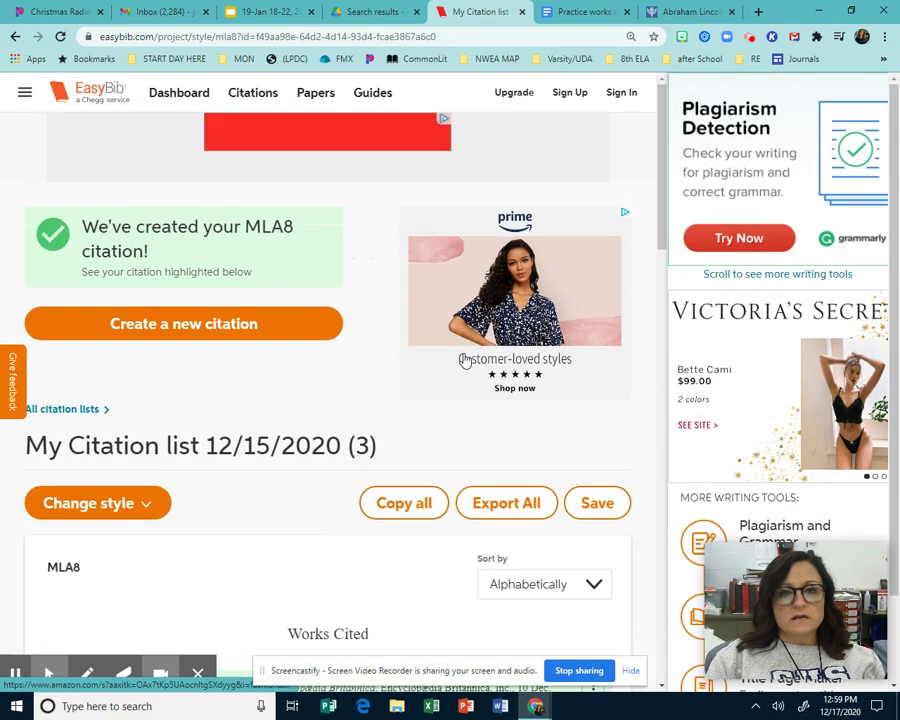
left_click(255, 93)
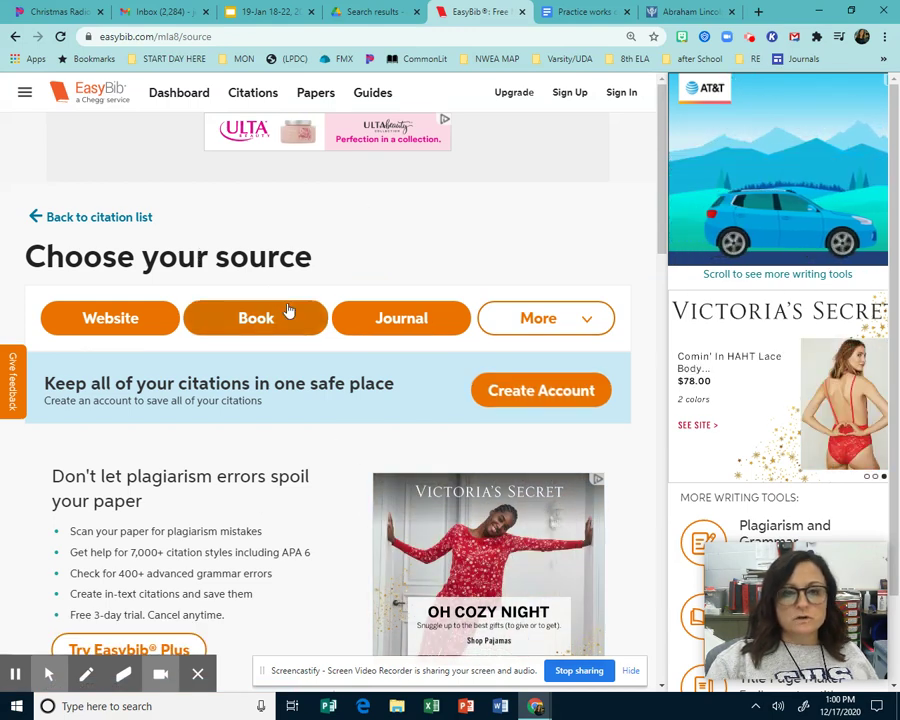
left_click(268, 328)
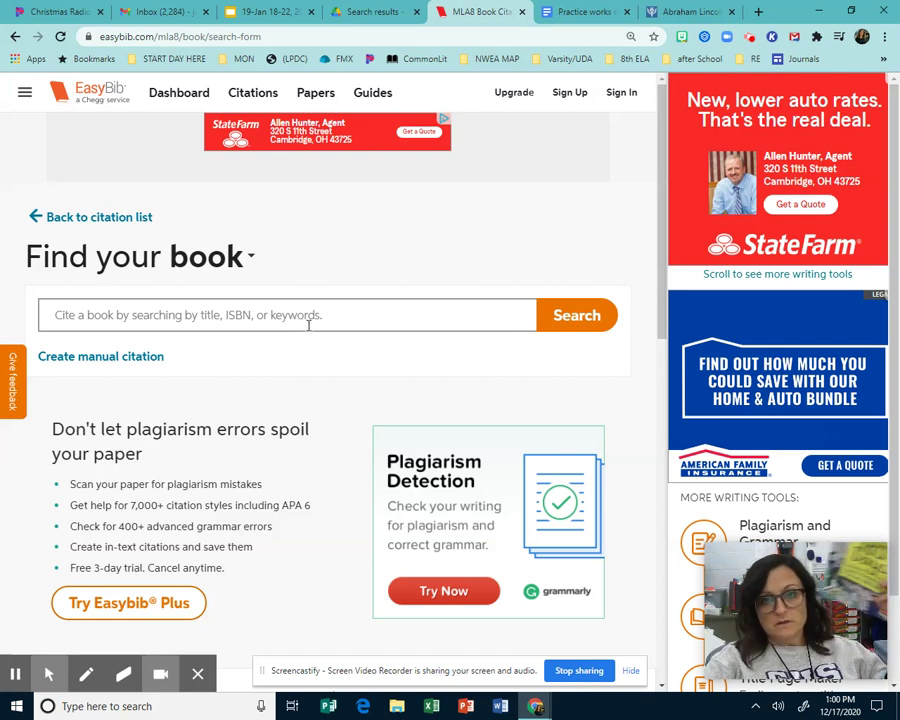
left_click(308, 326)
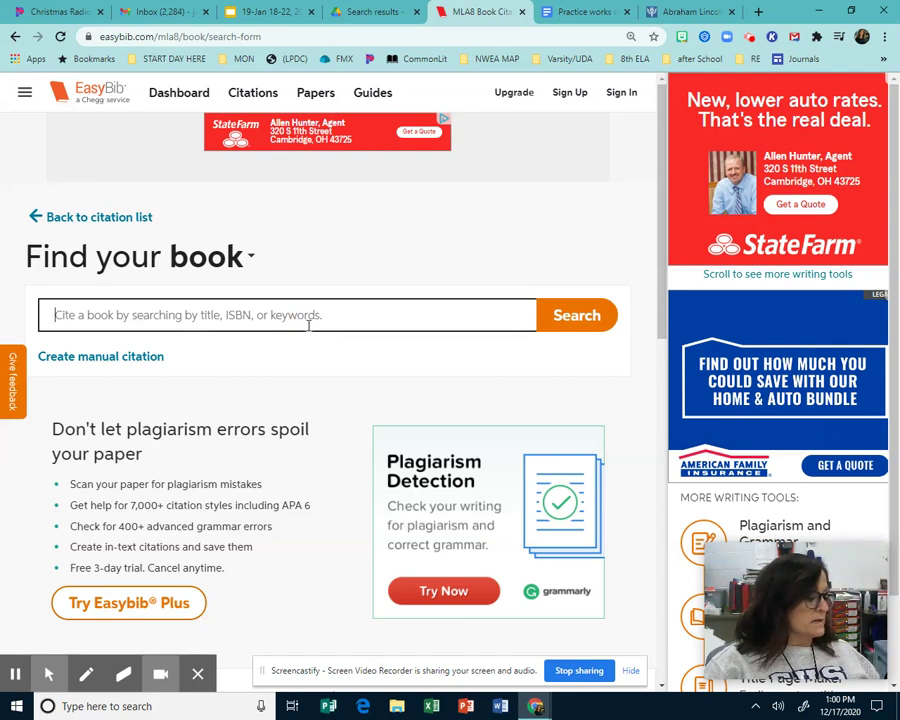
type("97")
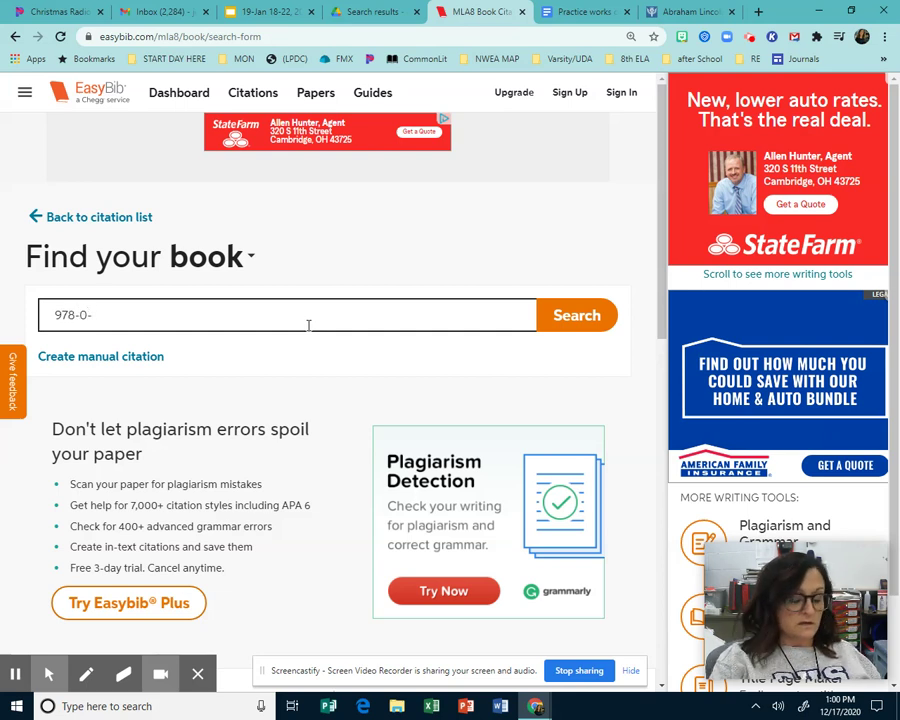
type("8-0-325")
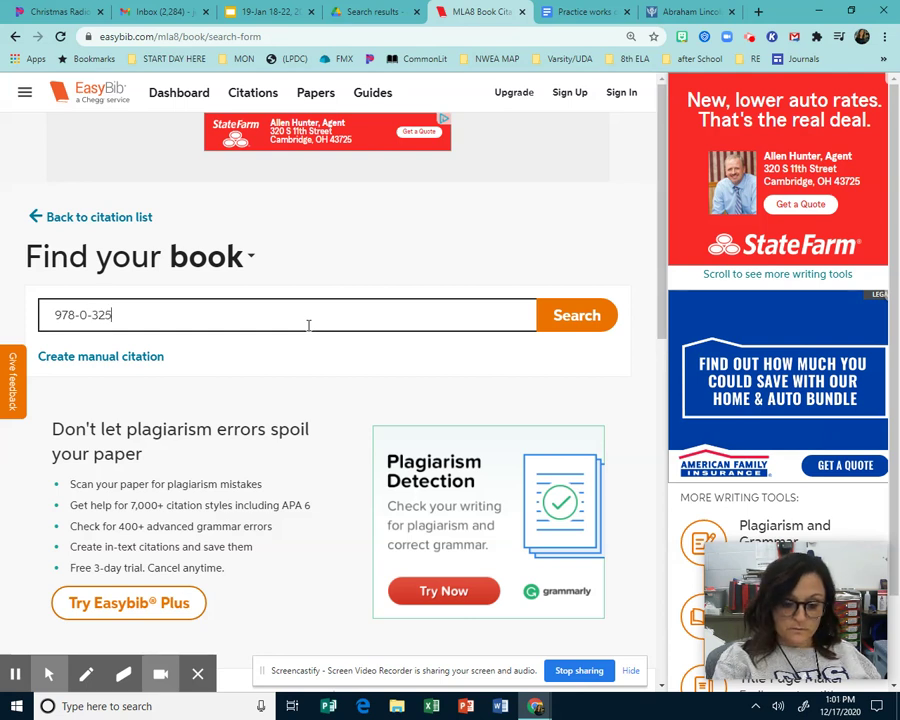
type("-08113-7")
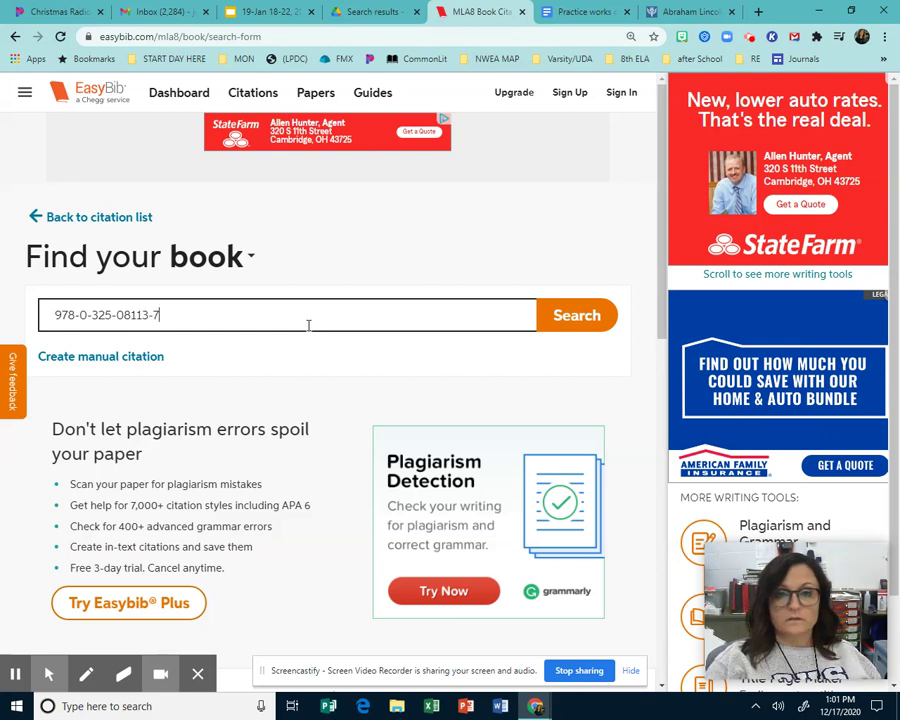
left_click(581, 323)
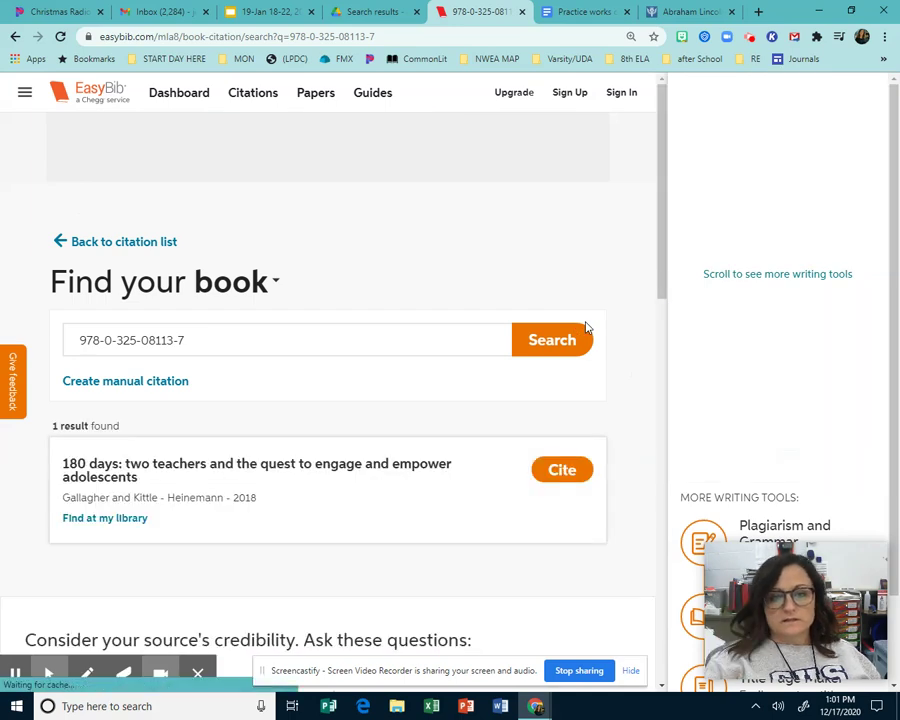
Cite the 180 Days result, complete the citation, and copy the Gallagher and Kittle entry
left_click(563, 471)
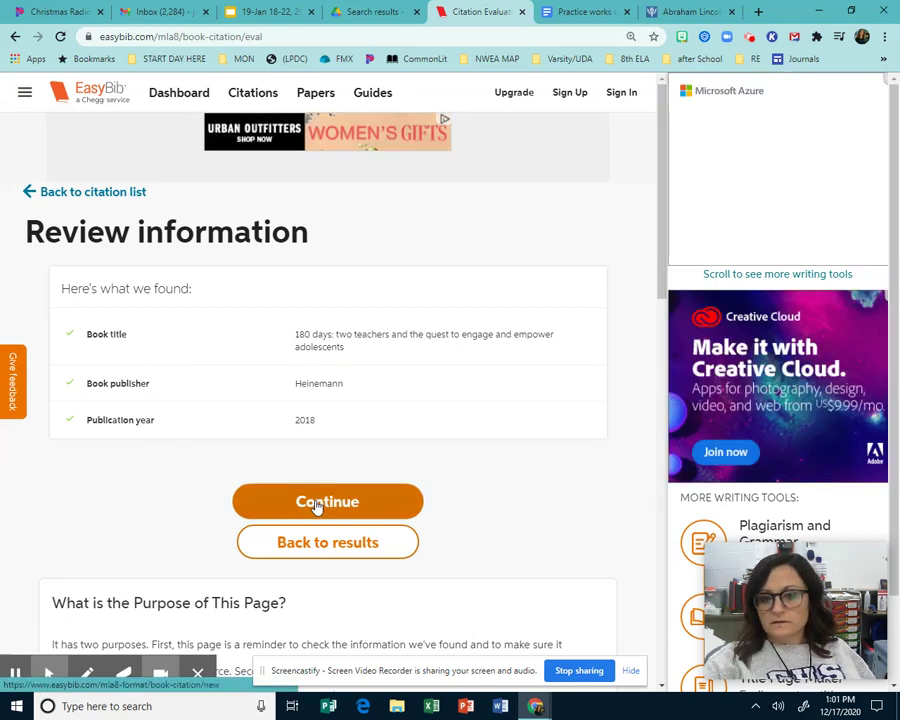
left_click(316, 501)
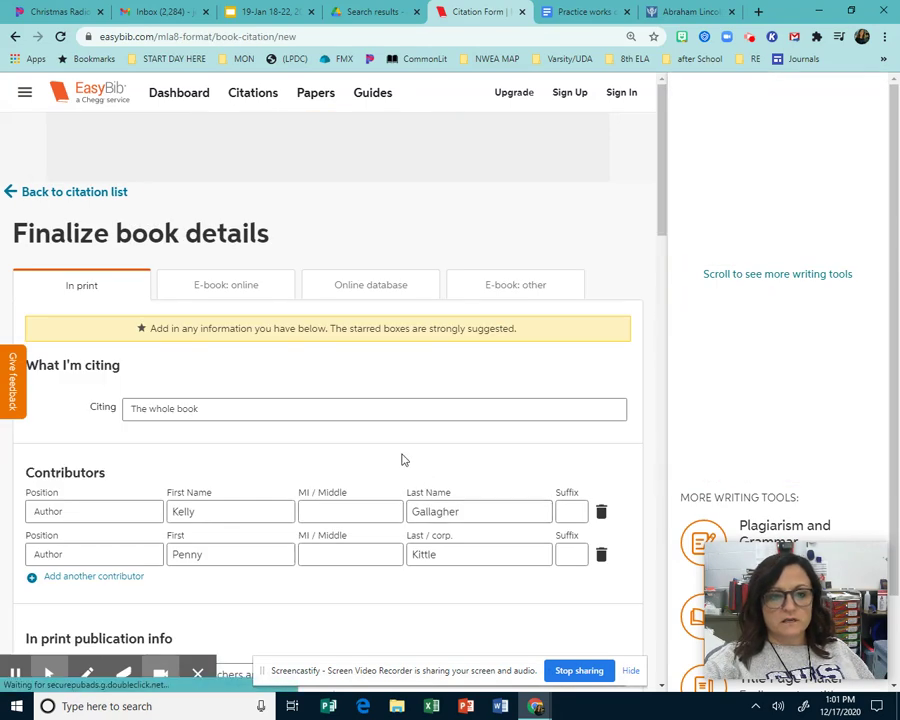
scroll(401, 459, "down", 4)
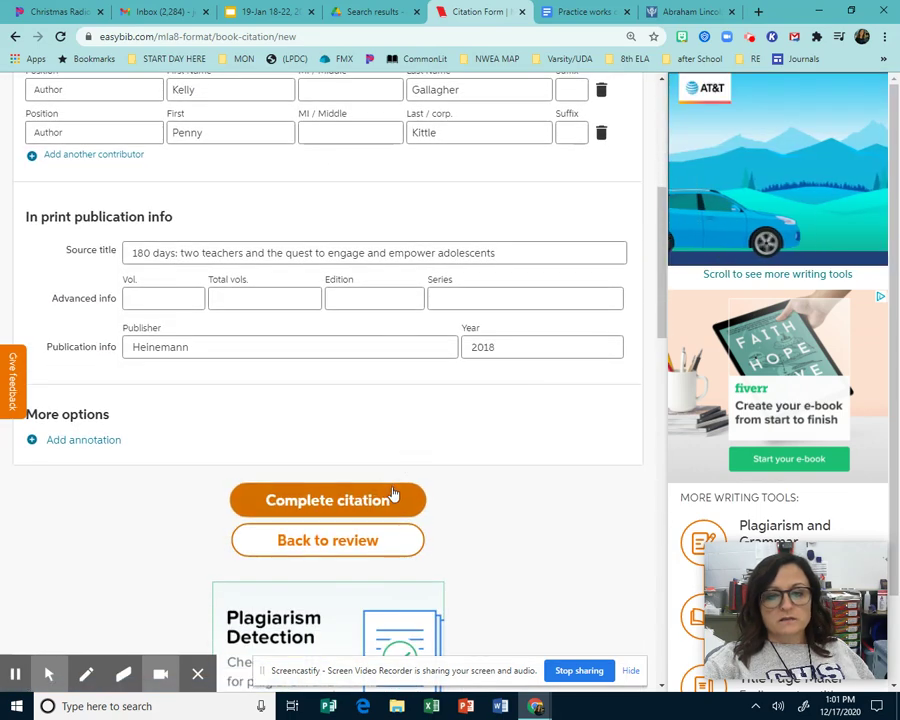
left_click(375, 500)
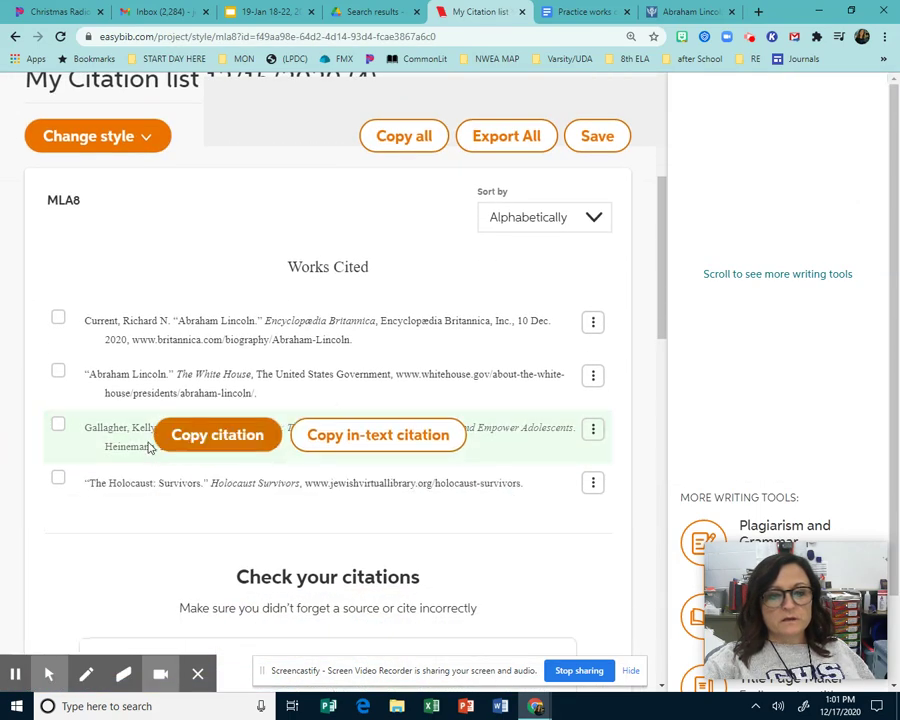
left_click(200, 436)
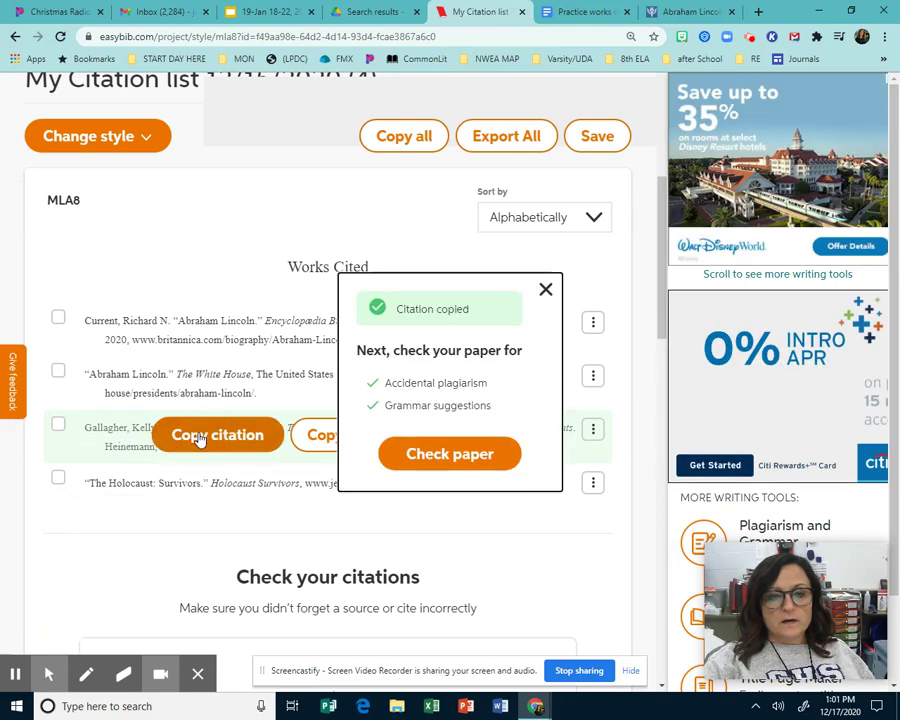
Paste the Gallagher and Kittle citation on a new line below the Britannica entry in Docs
left_click(544, 290)
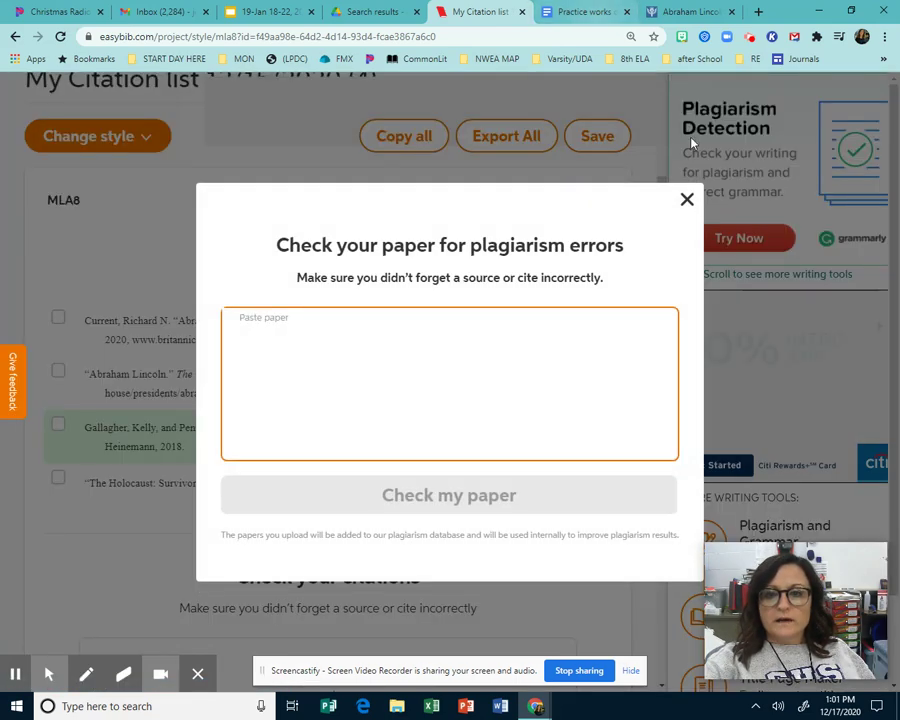
left_click(570, 12)
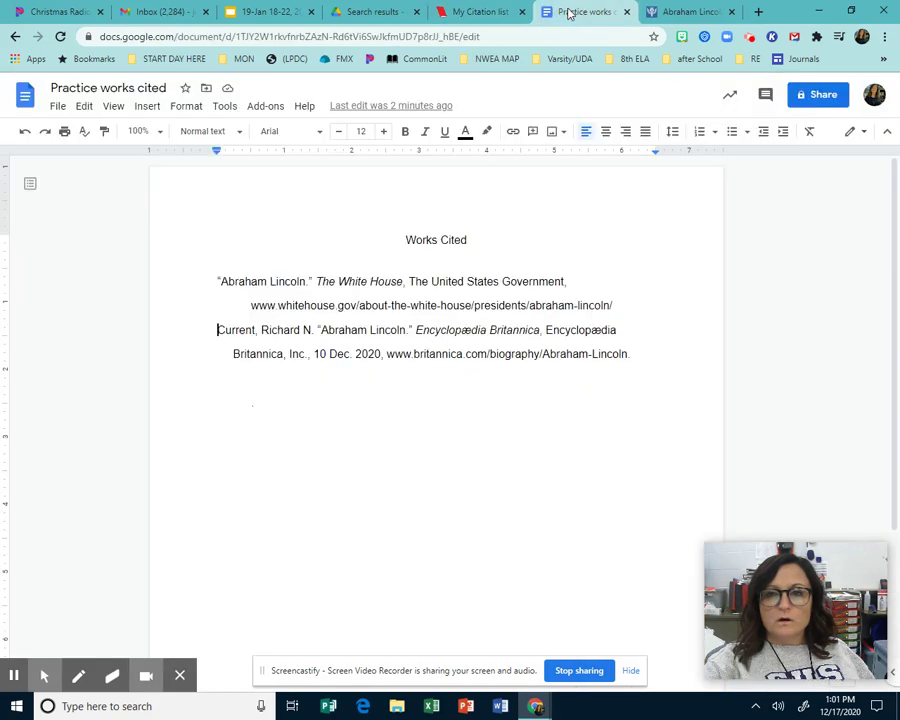
left_click(651, 362)
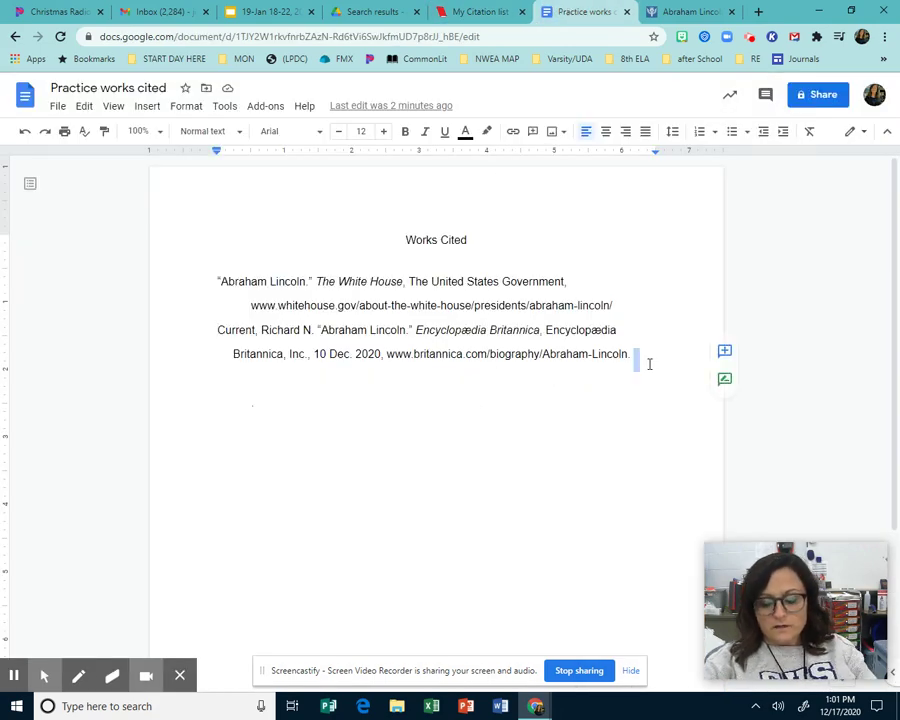
key("Return")
right_click(289, 395)
left_click(326, 451)
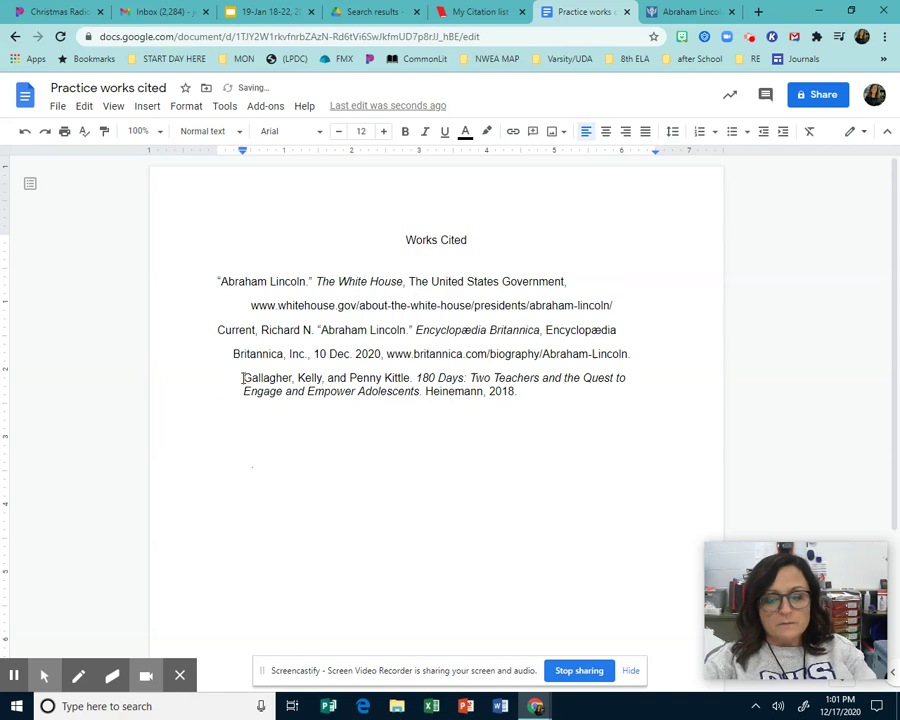
Remove the citation's leading indent and hang-indent its second line after 'Engage'
key("BackSpace")
key("BackSpace")
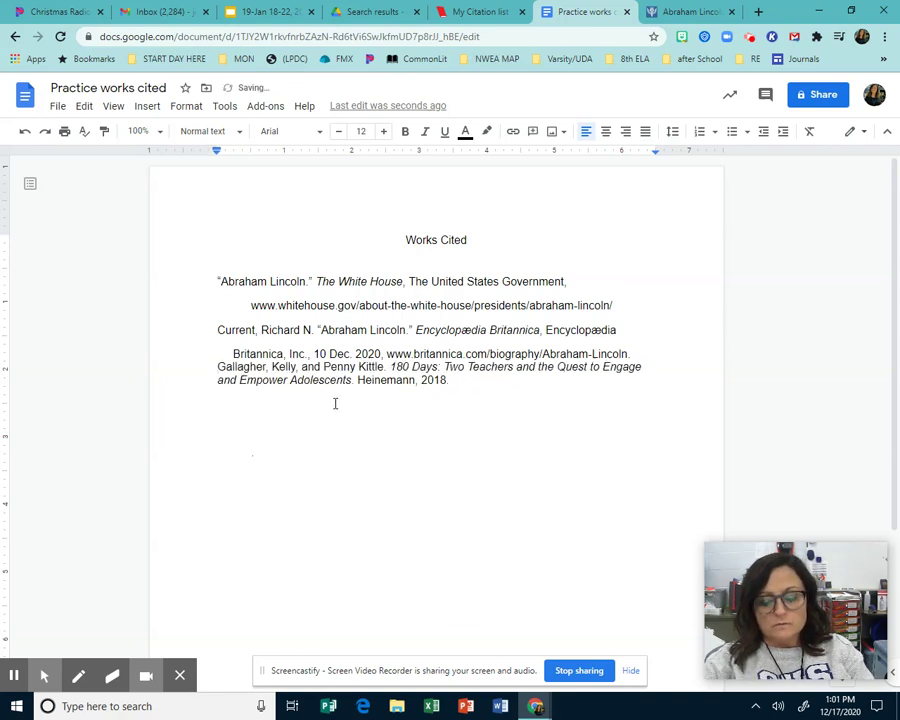
key("Return")
left_click(643, 378)
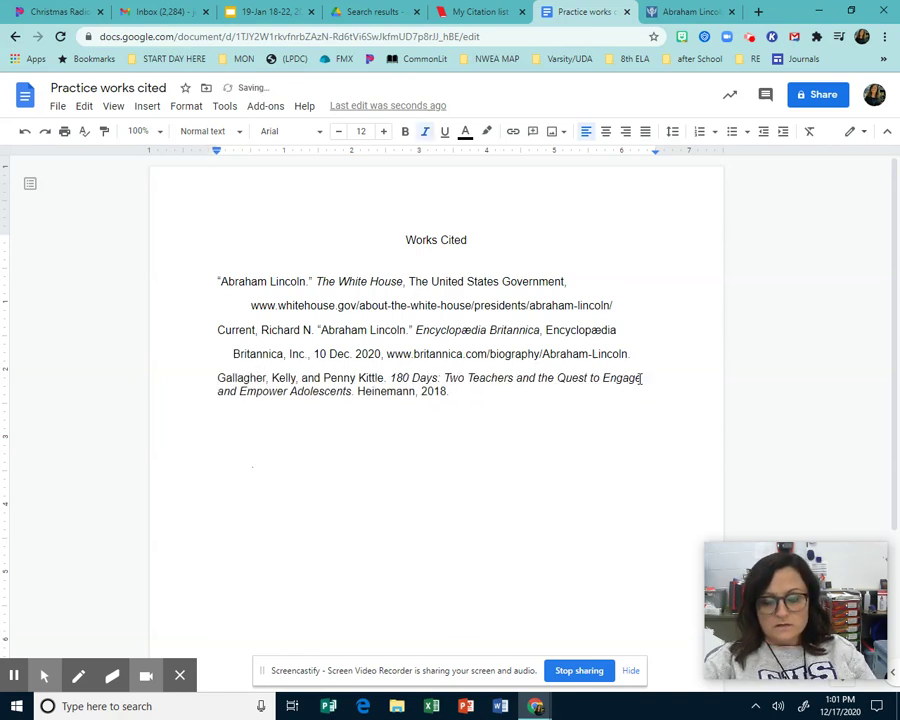
key("Return")
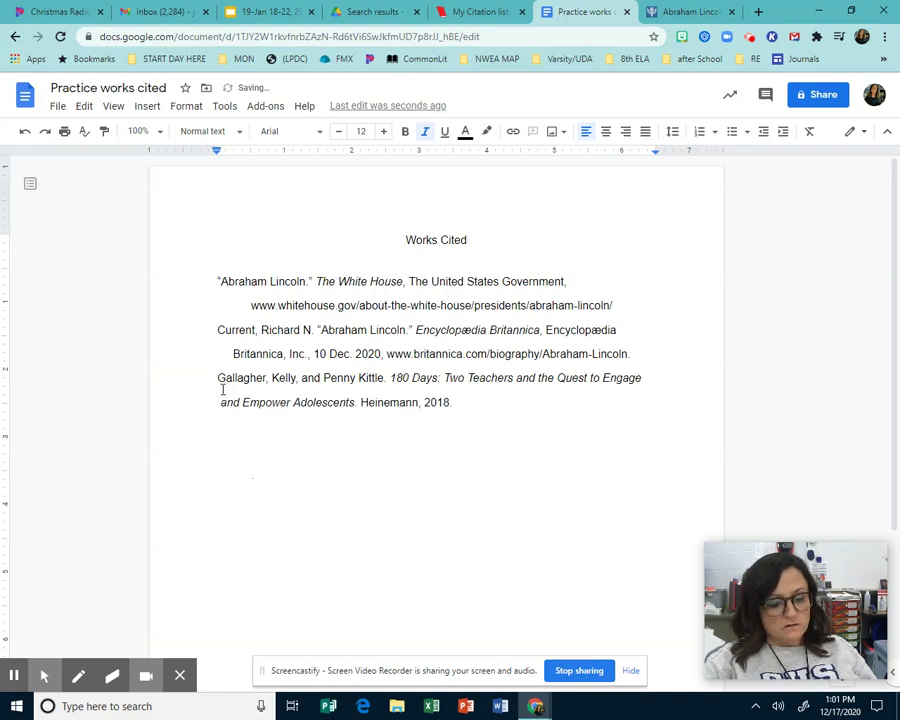
key("Tab")
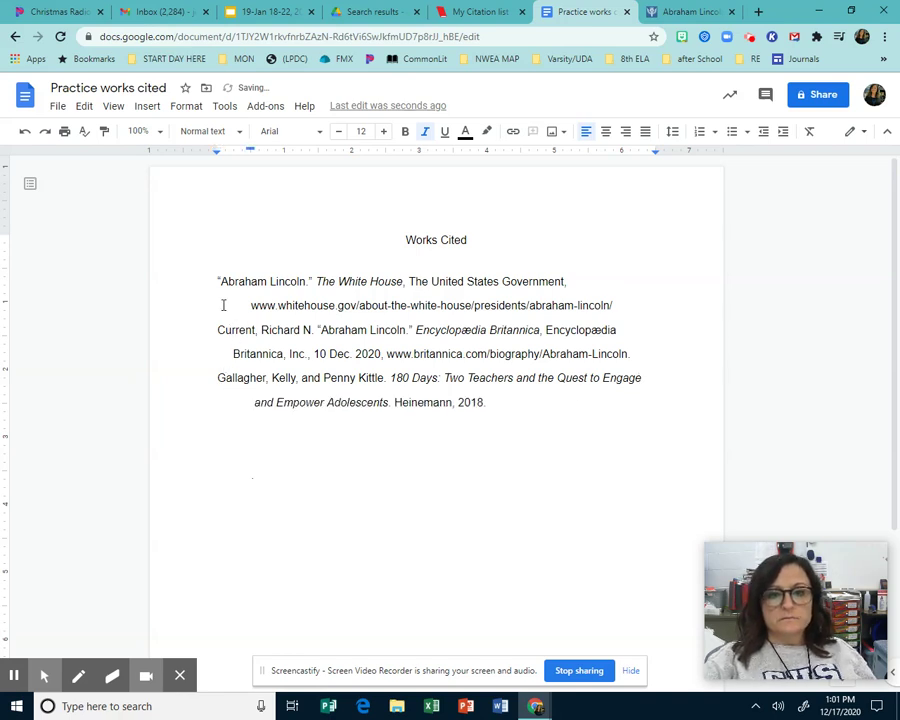
Color the White House citation red
left_click_drag(219, 281, 621, 304)
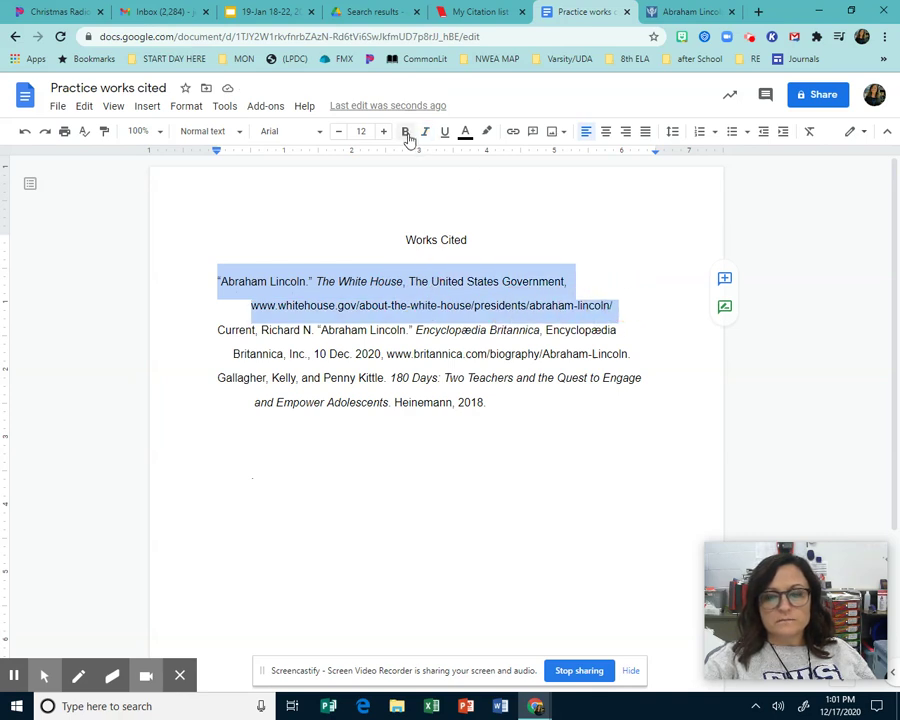
left_click(470, 133)
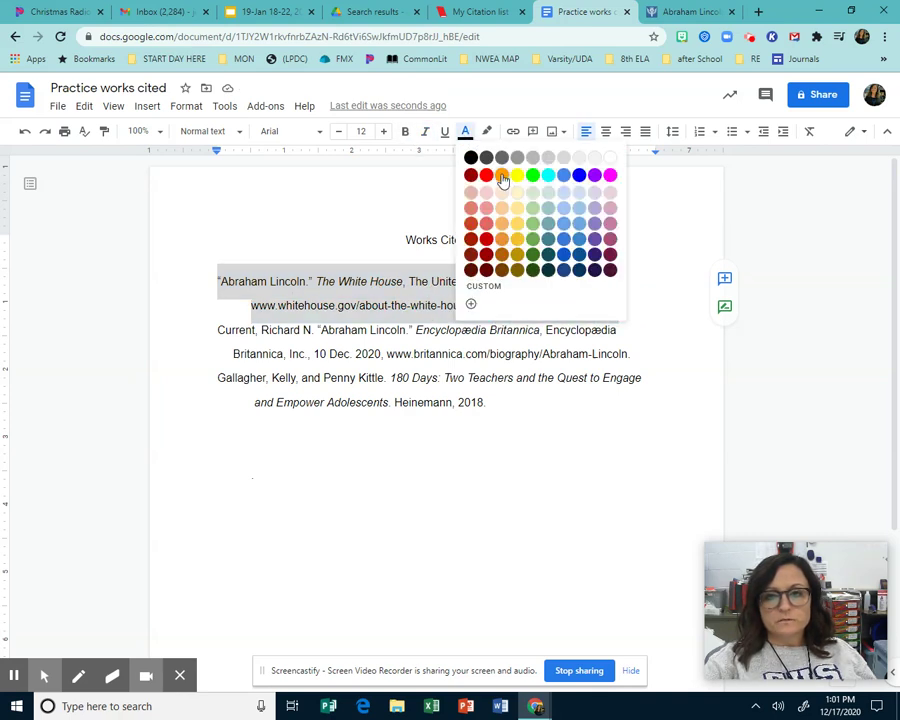
left_click(486, 176)
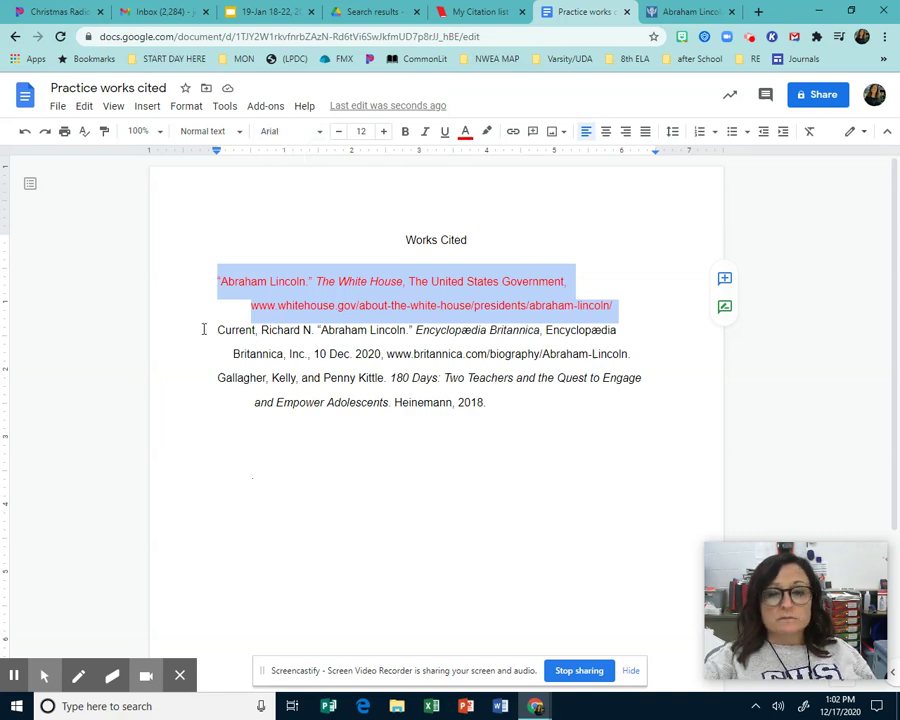
Color the Britannica citation blue
left_click_drag(214, 331, 634, 354)
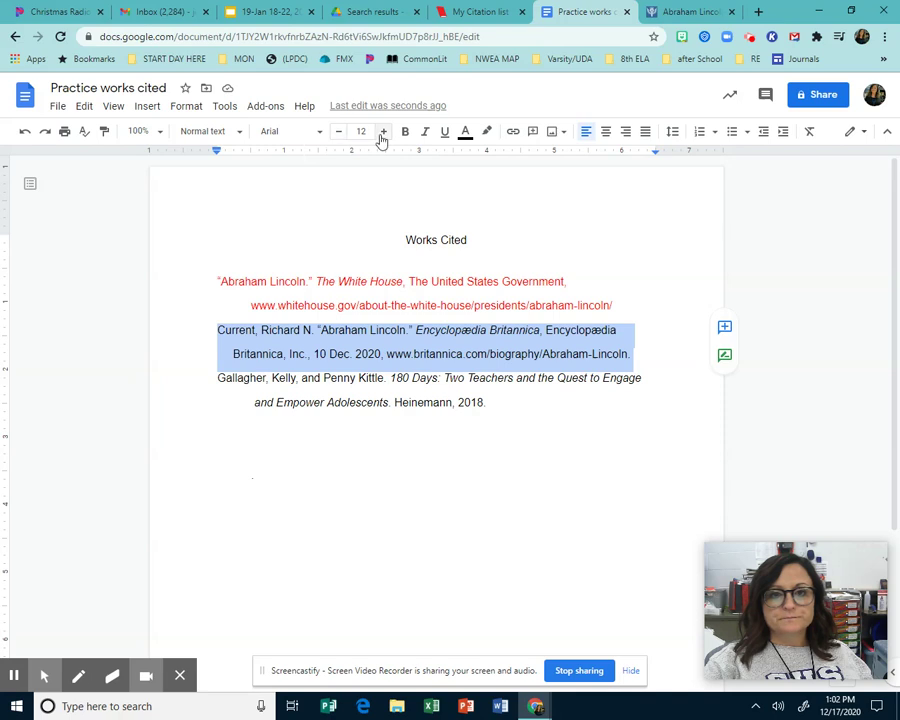
left_click(466, 134)
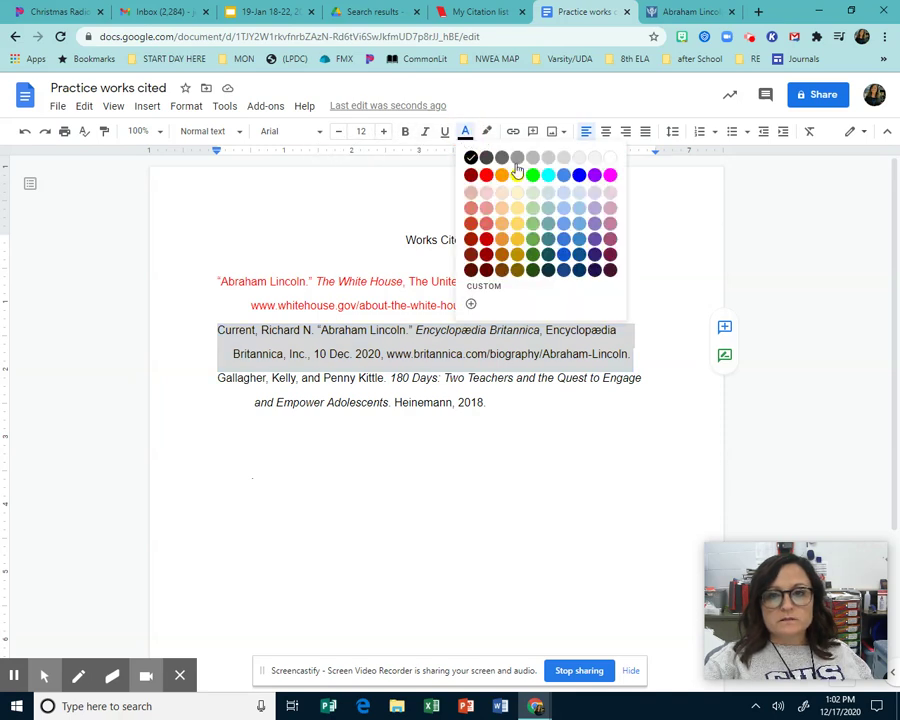
left_click(579, 176)
left_click(392, 473)
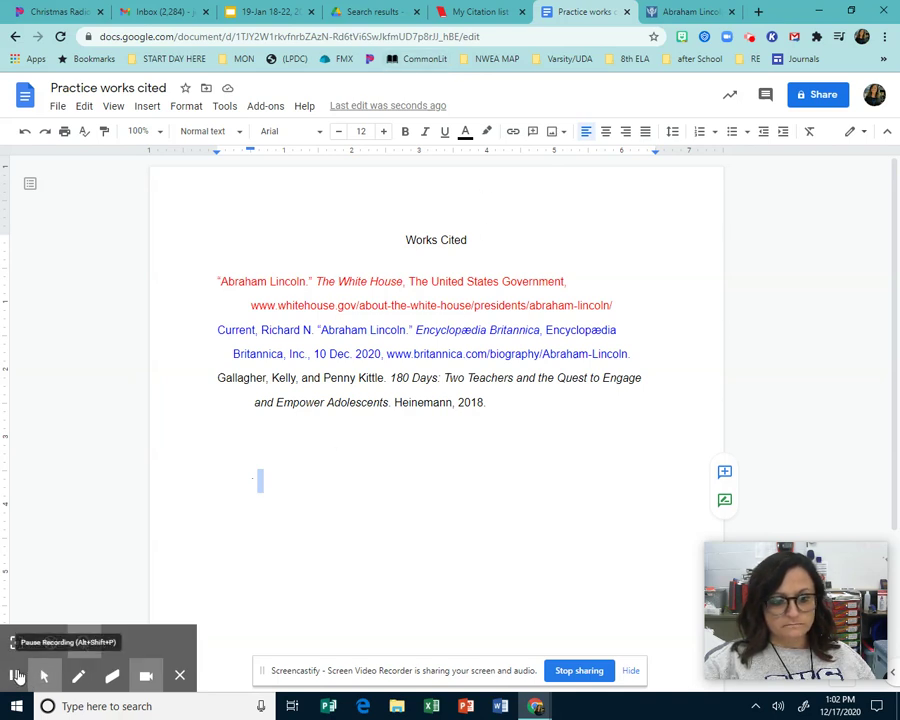
Move from the 'in text citation' image results to the In-Text Citation guide page
left_click(17, 675)
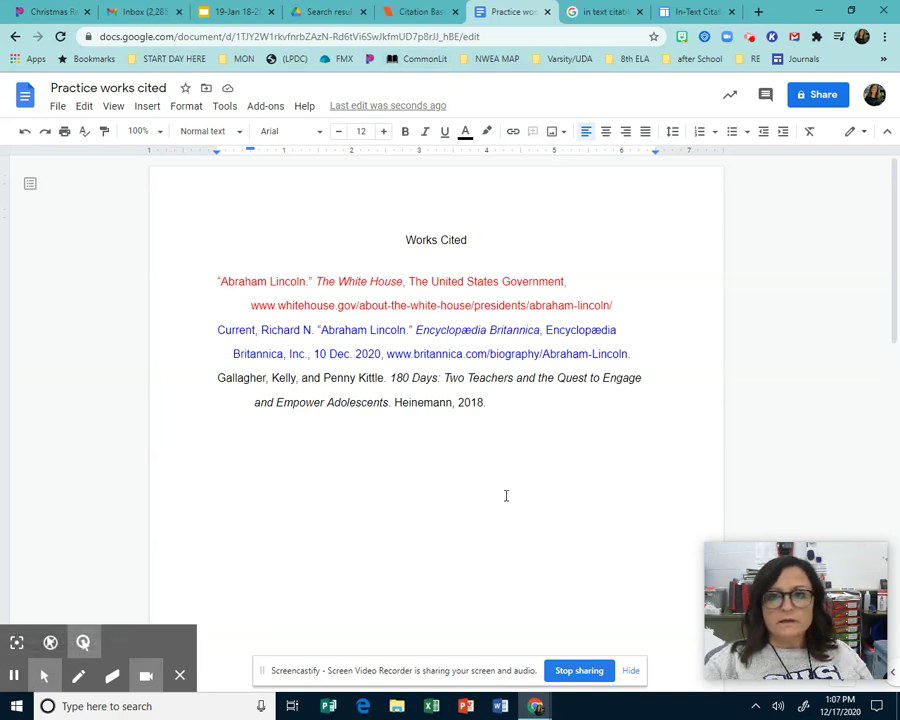
left_click(591, 12)
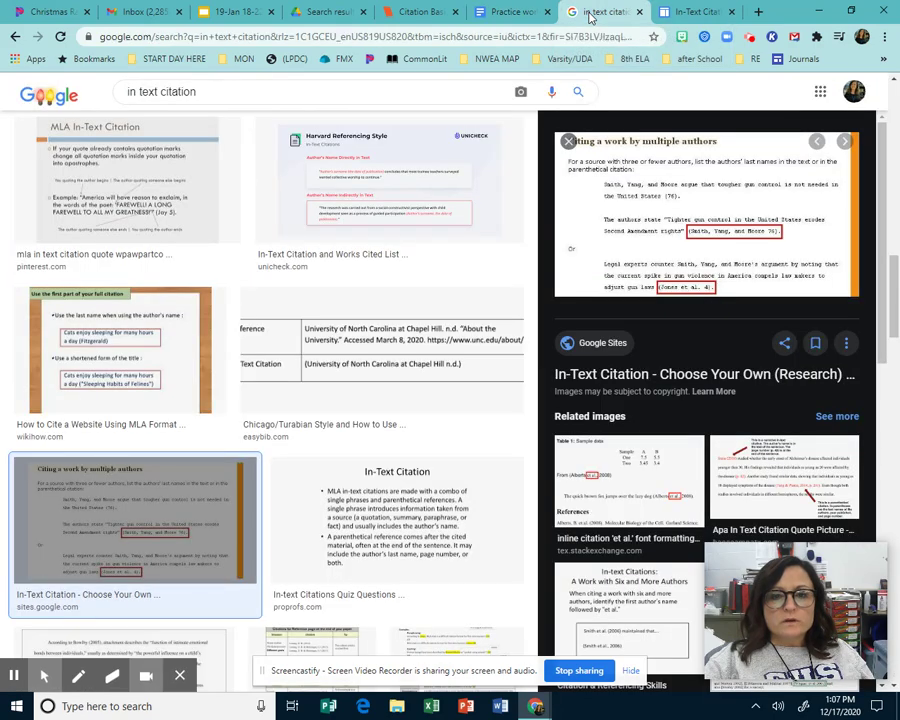
left_click(684, 12)
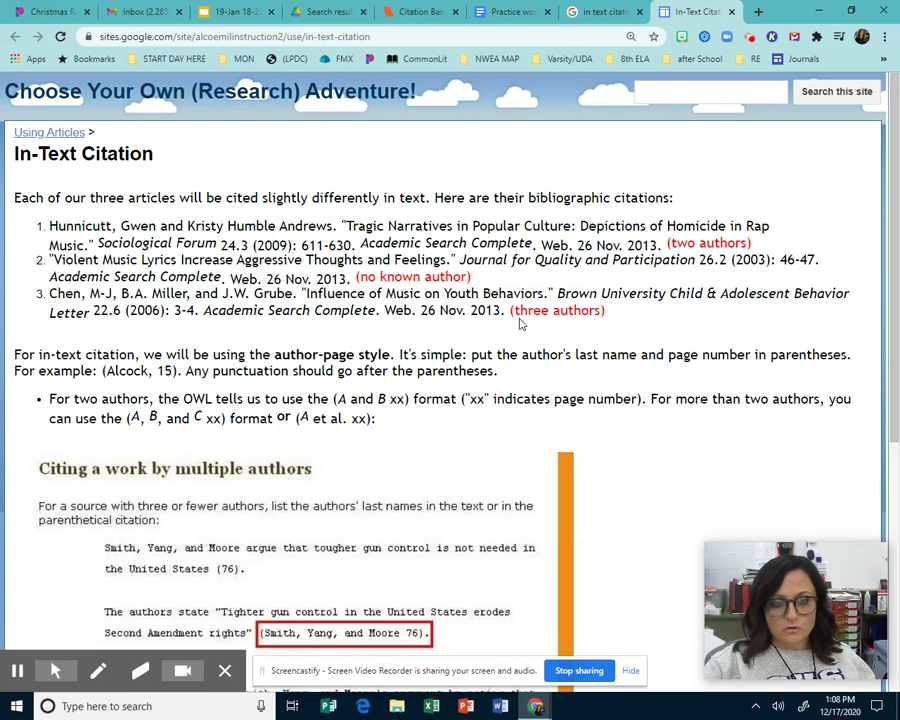
Scroll the In-Text Citation page to review the multiple-author and no-known-author examples
scroll(525, 350, "down", 3)
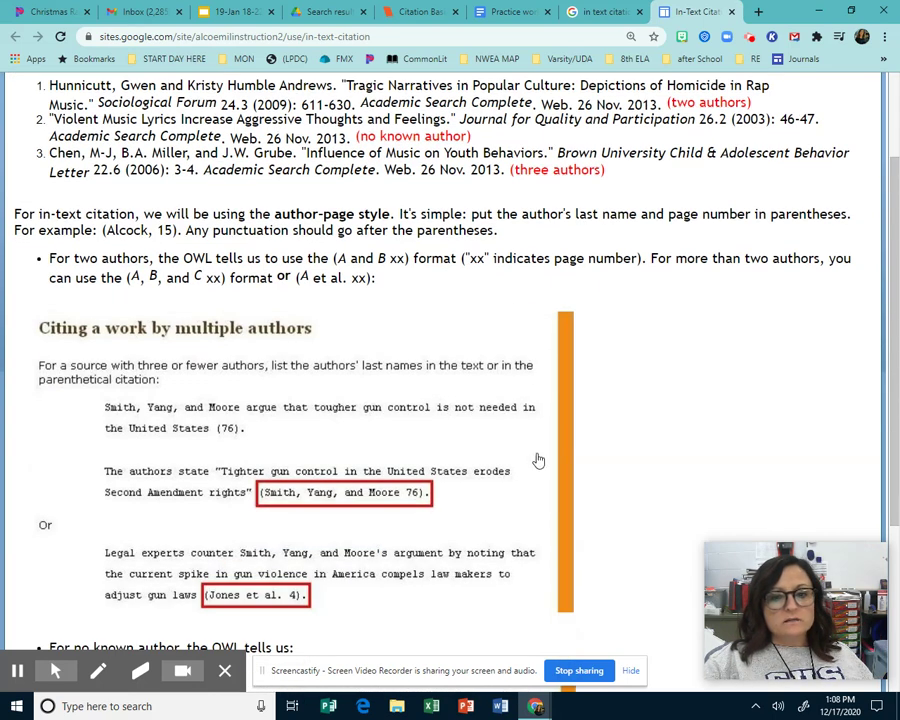
scroll(380, 481, "down", 3)
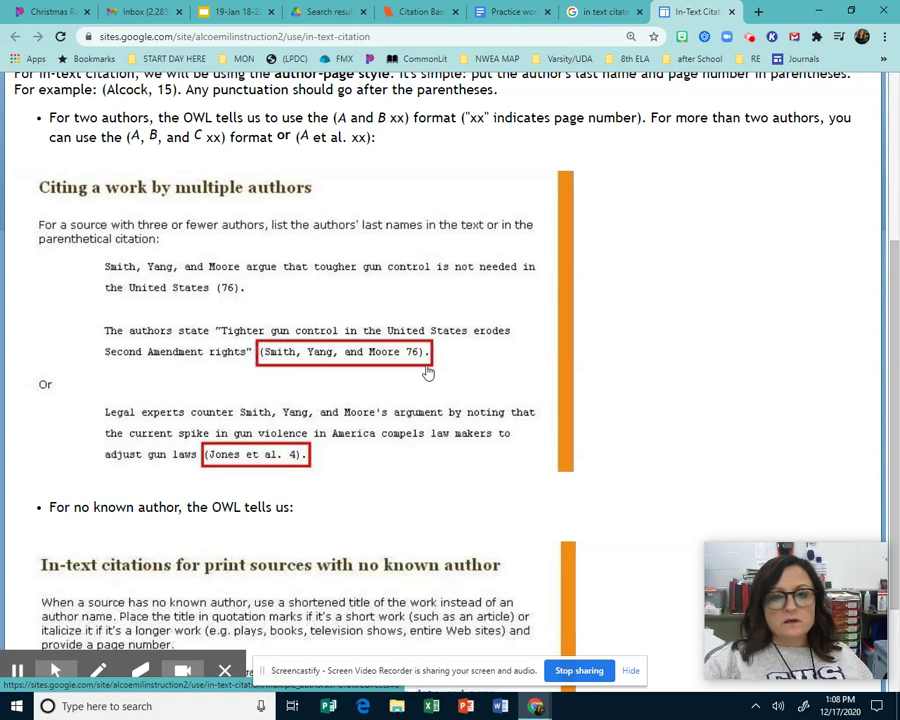
scroll(320, 365, "up", 3)
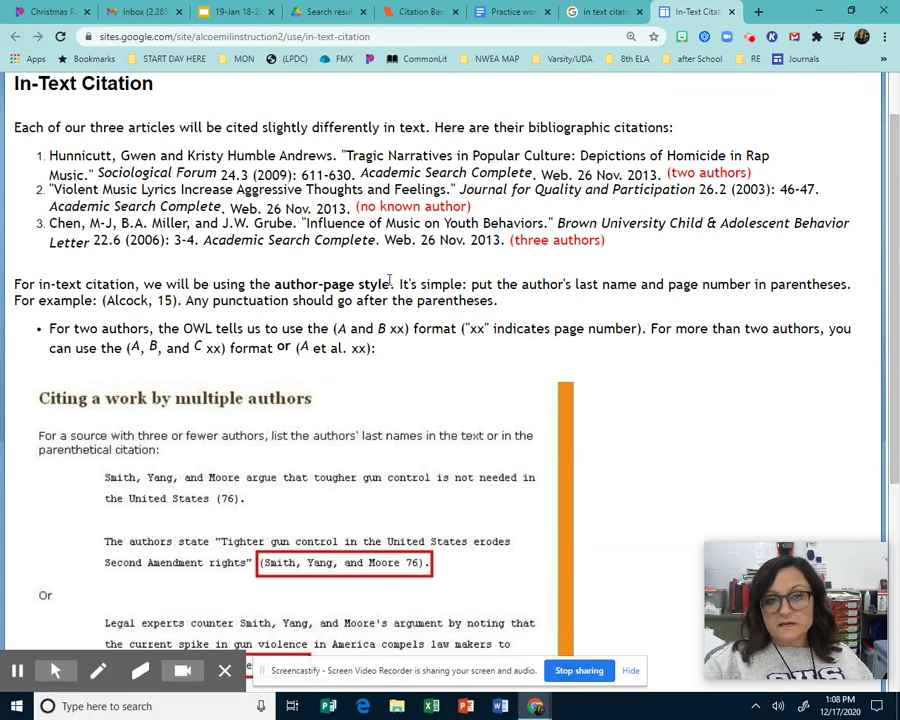
scroll(390, 281, "down", 2)
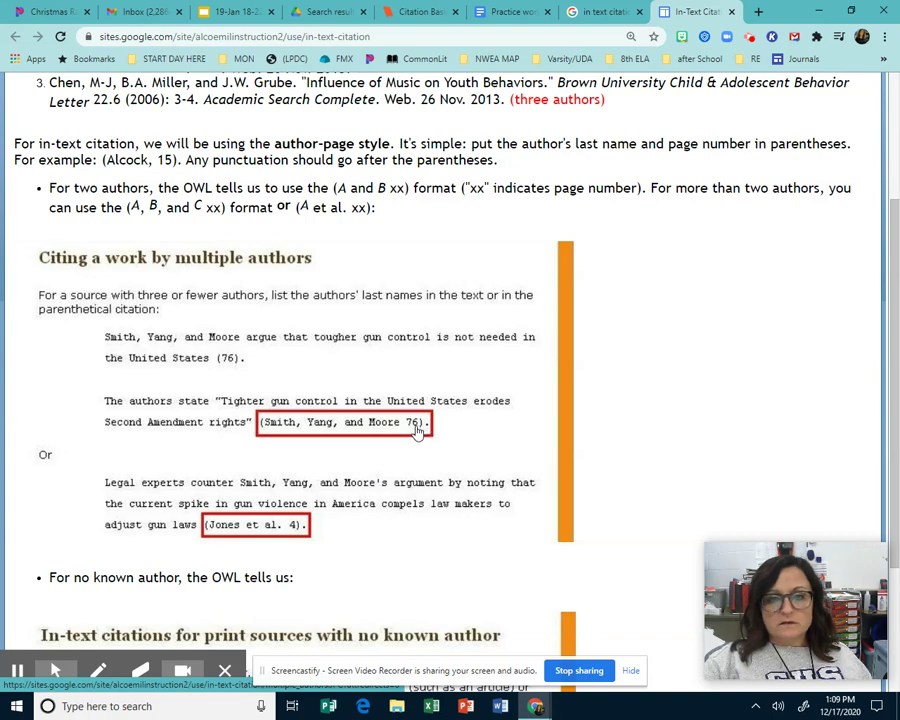
scroll(418, 450, "down", 2)
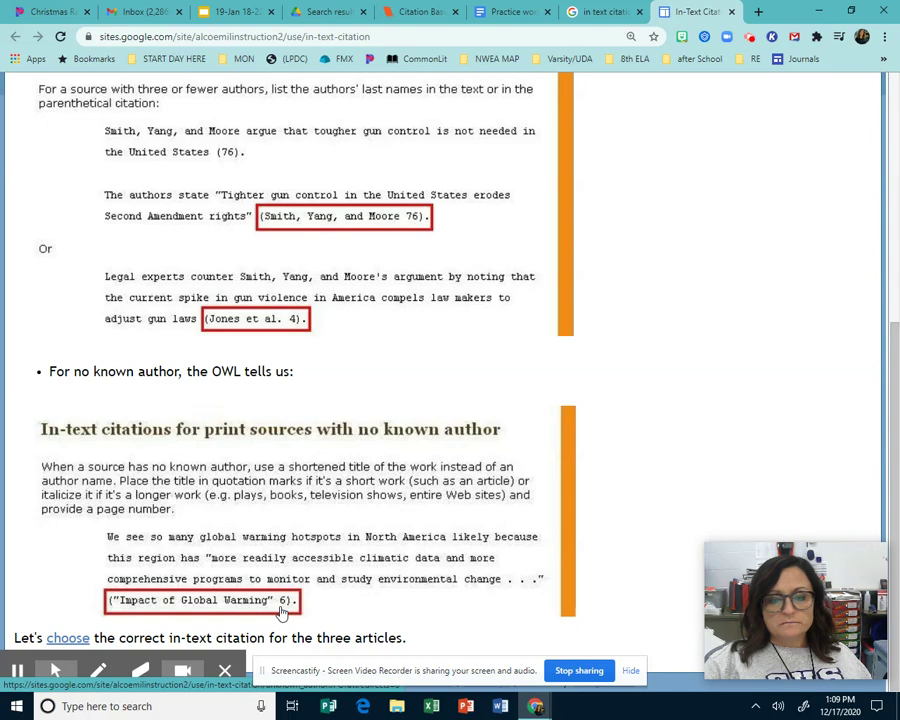
Return to the Practice works cited document and place the cursor after the Lincoln quote
left_click(520, 14)
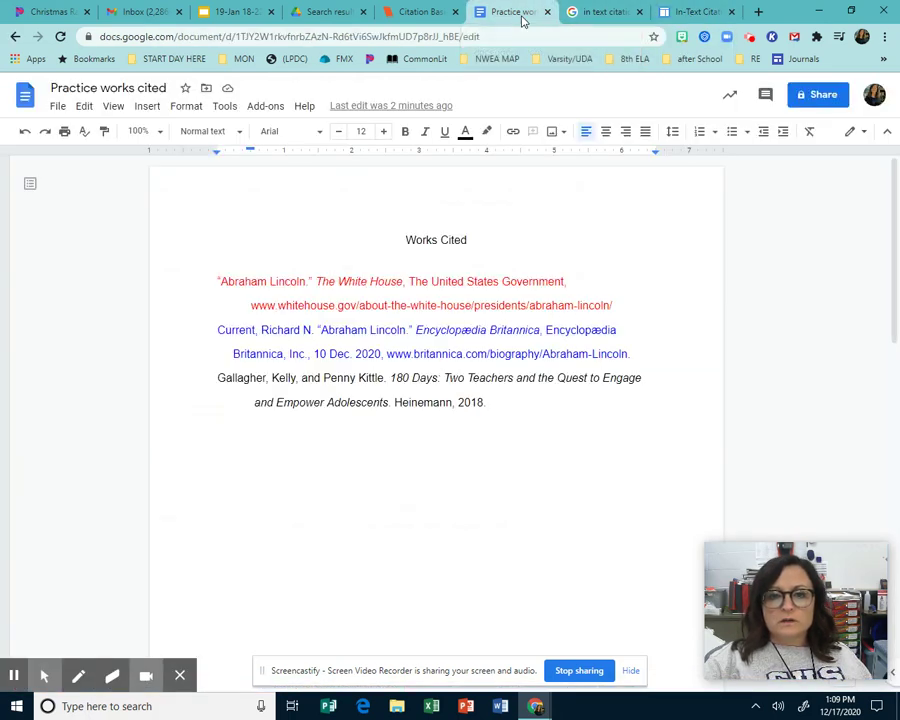
scroll(505, 466, "down", 7)
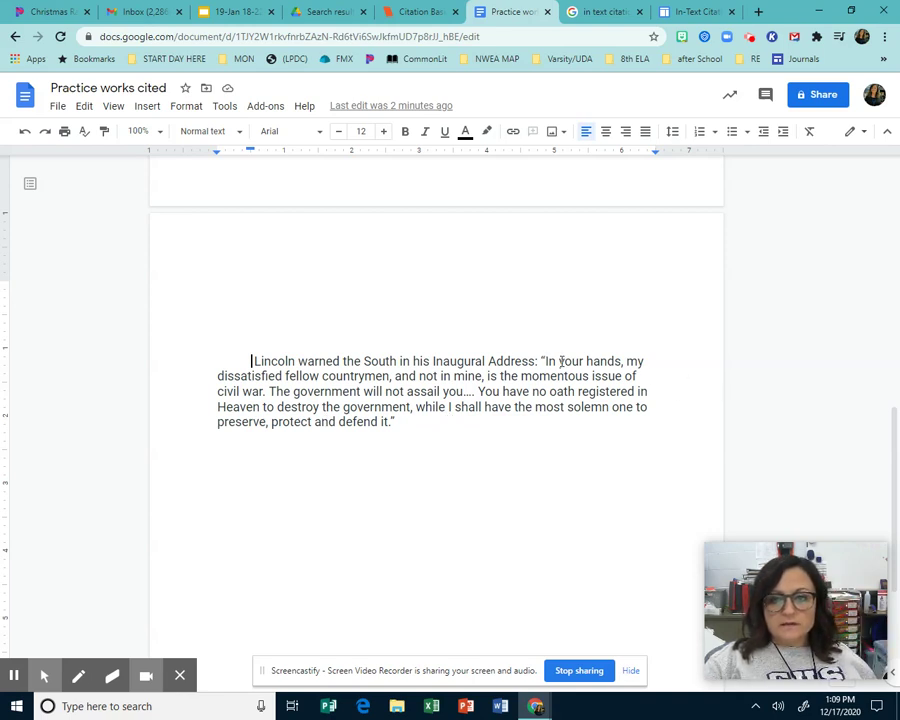
left_click(396, 422)
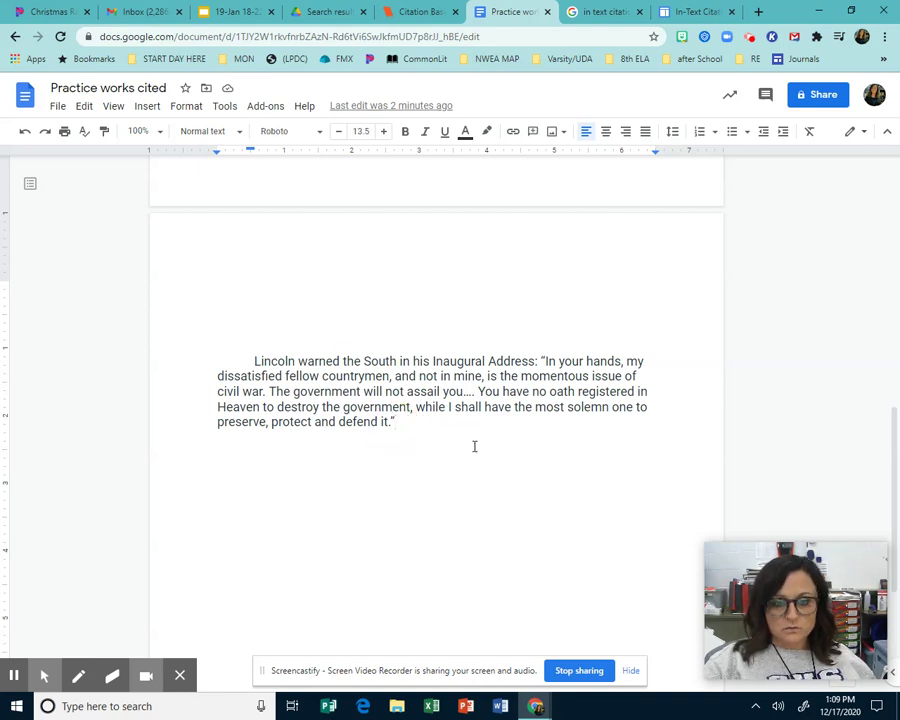
scroll(474, 446, "up", 10)
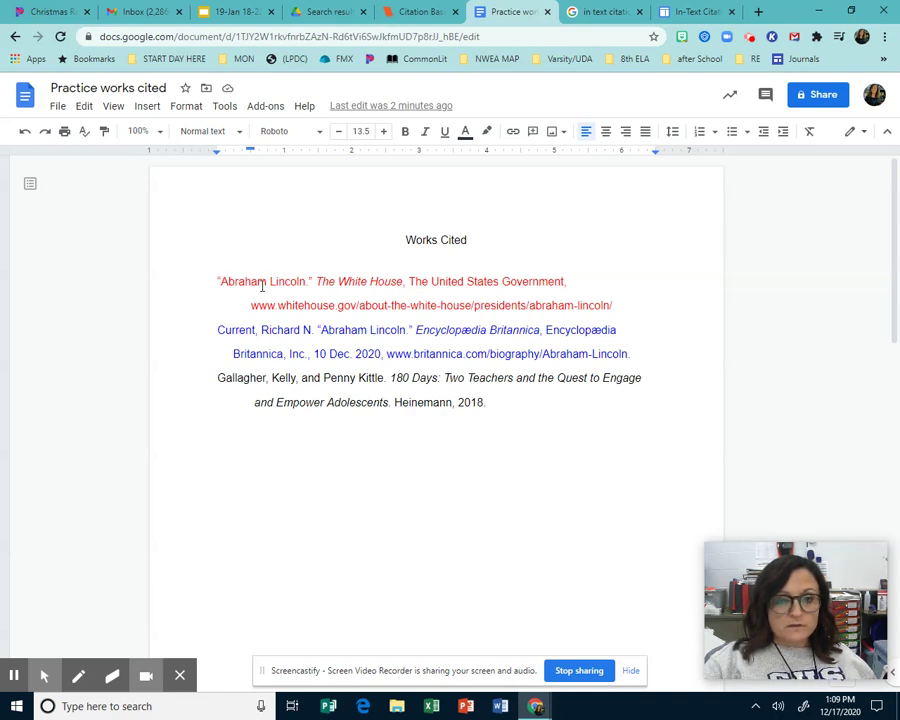
Copy the title “Abraham Lincoln.” from the first red citation
left_click_drag(217, 281, 311, 281)
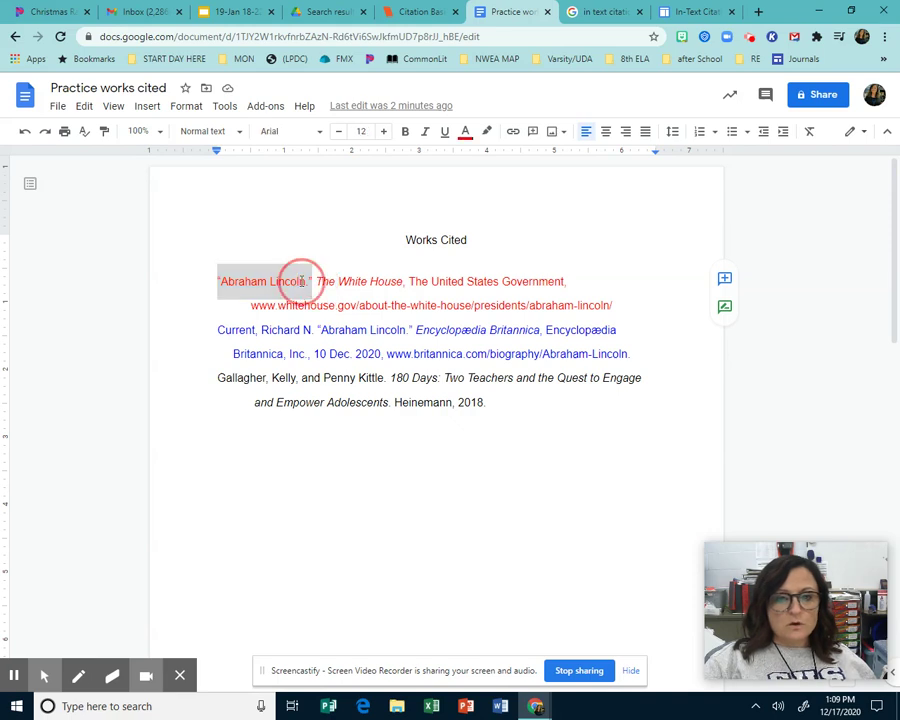
right_click(303, 283)
left_click(321, 318)
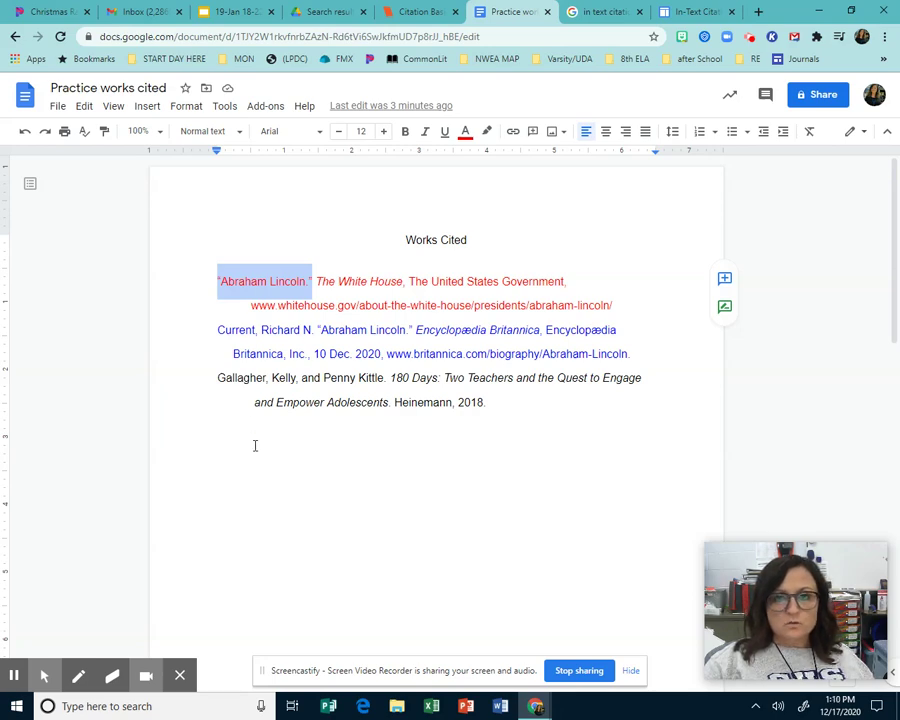
After the Lincoln quote, add an opening parenthesis and paste the red title "Abraham Lincoln" as the in-text citation
scroll(380, 502, "down", 10)
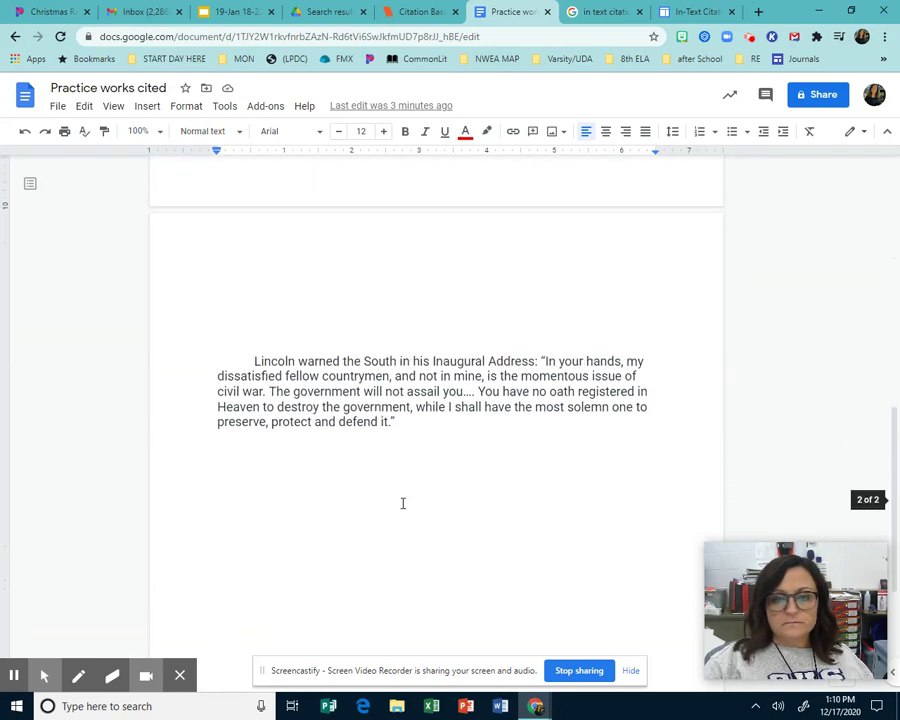
double_click(408, 425)
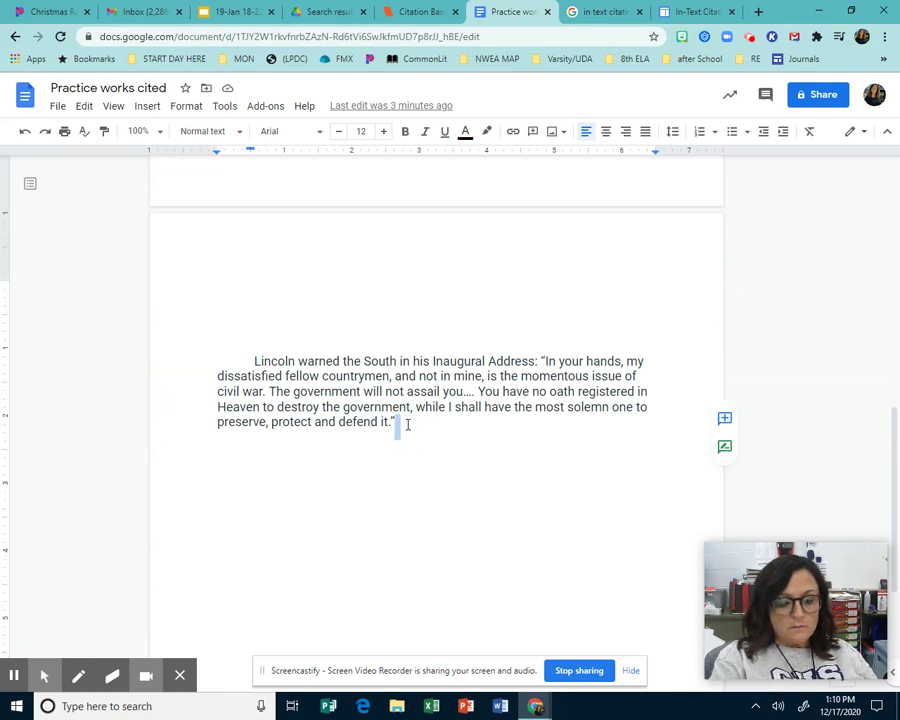
type("(")
right_click(405, 423)
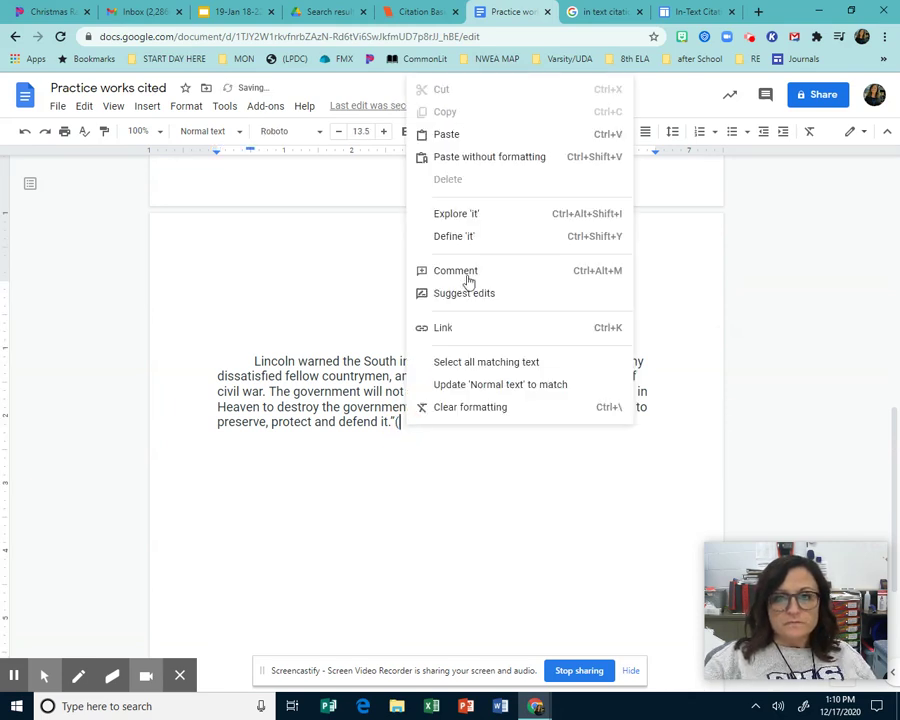
left_click(468, 136)
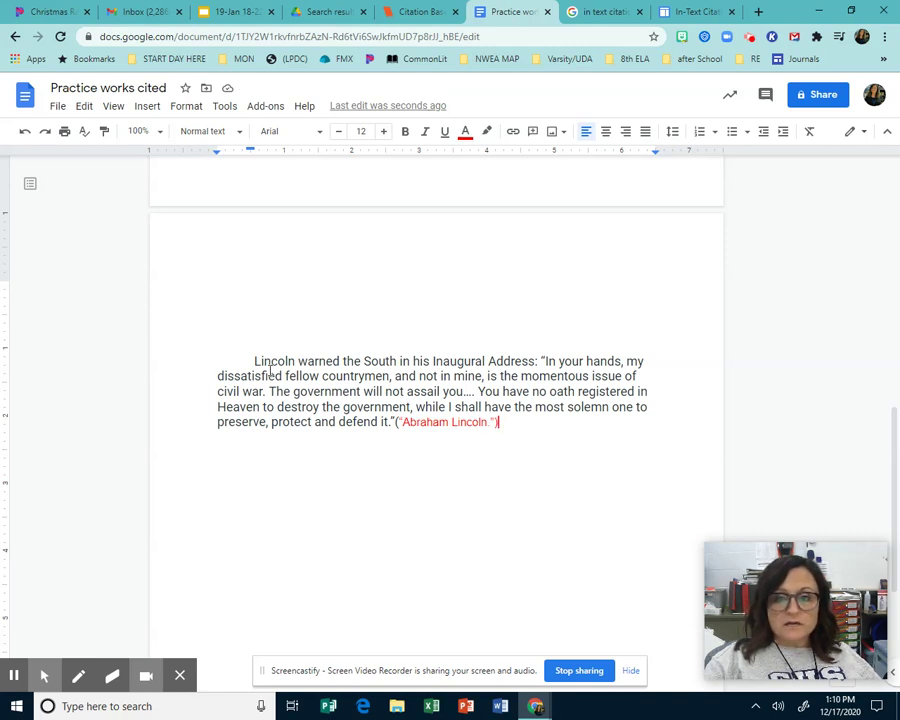
left_click_drag(540, 361, 396, 427)
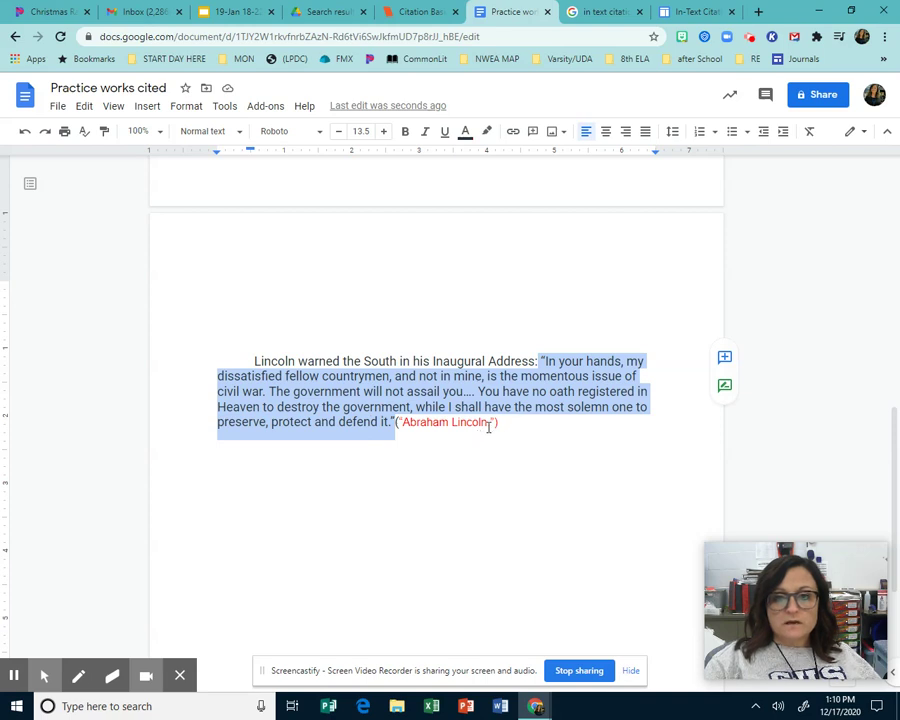
Copy the author name "Gallagher, Kelly" from the third citation
scroll(498, 455, "down", 8)
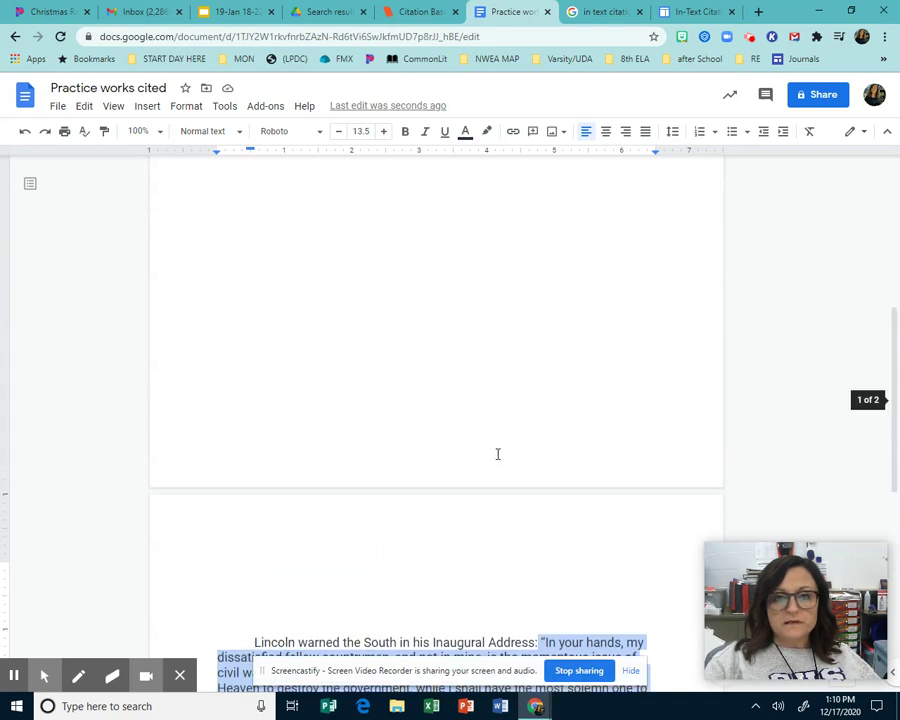
left_click_drag(217, 377, 296, 377)
right_click(294, 377)
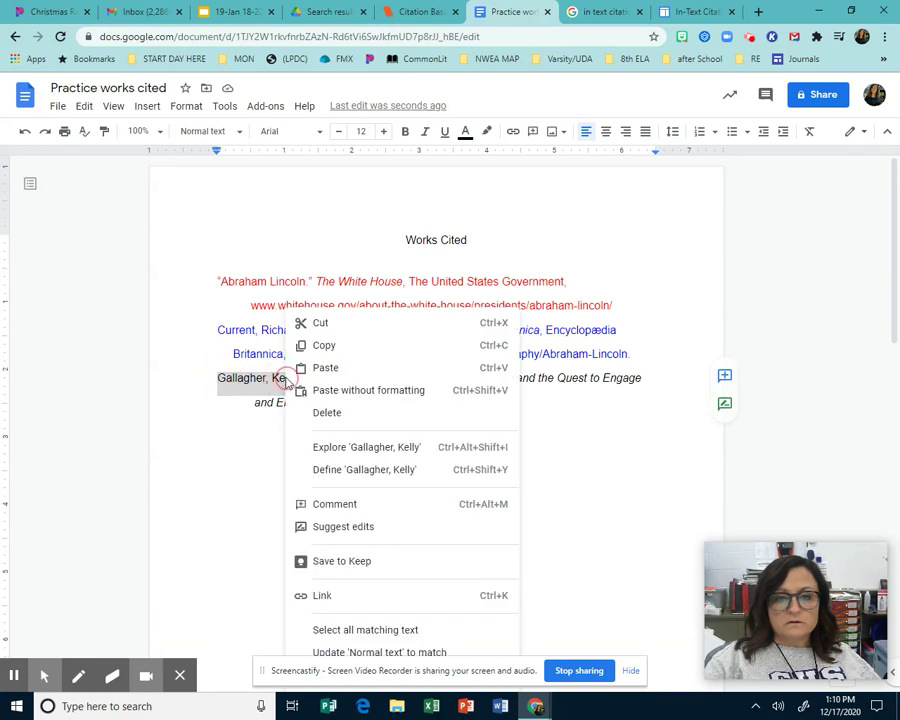
left_click(322, 345)
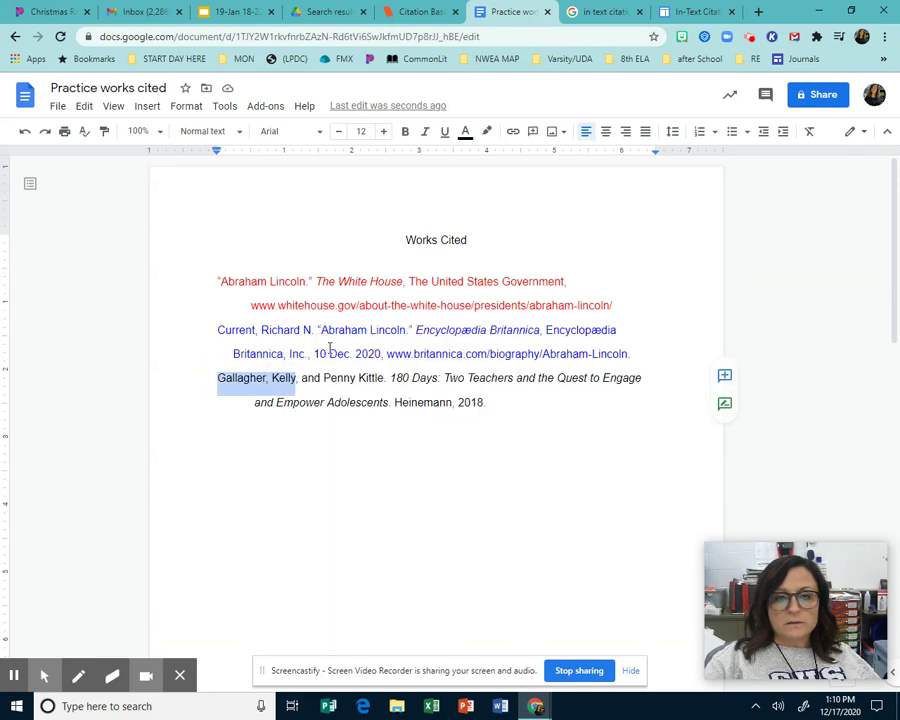
Replace the title in the Lincoln quote's parentheses with "Gallagher, Kelly" and add page 98
left_click(603, 15)
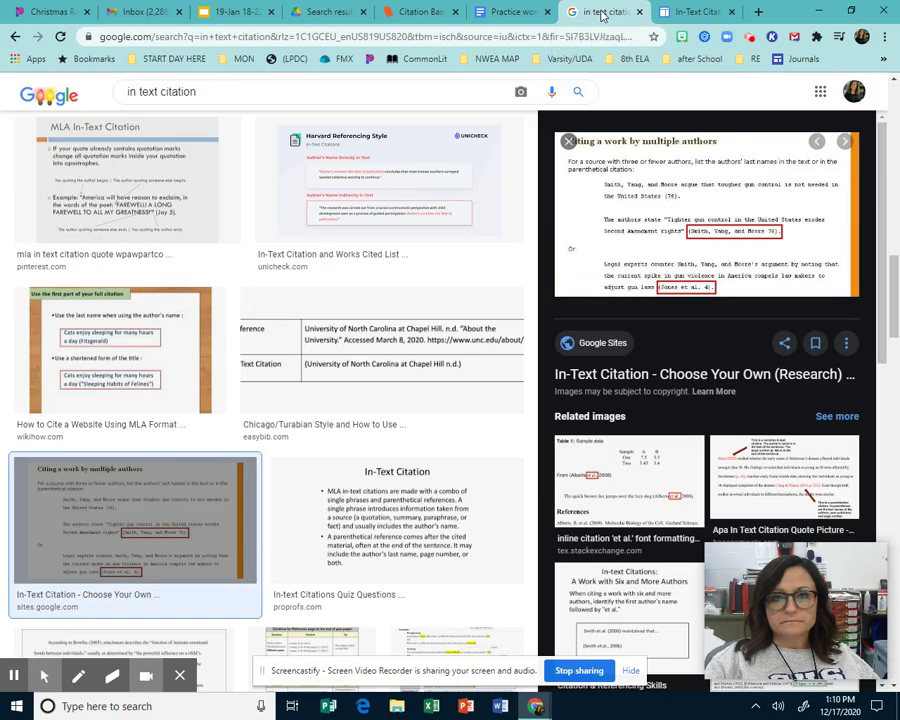
left_click(695, 12)
left_click(498, 12)
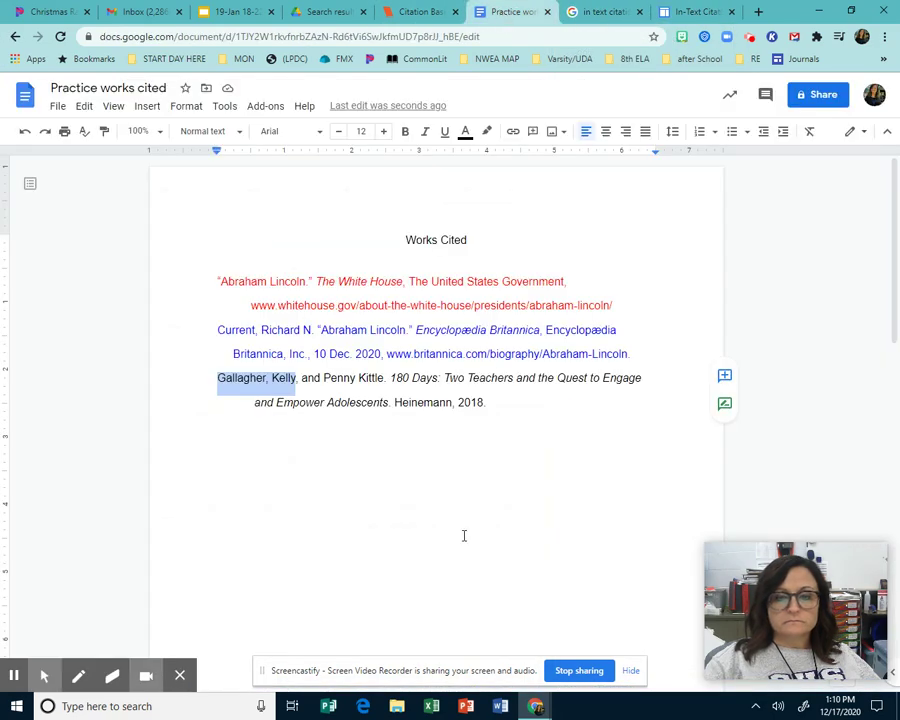
scroll(456, 504, "down", 10)
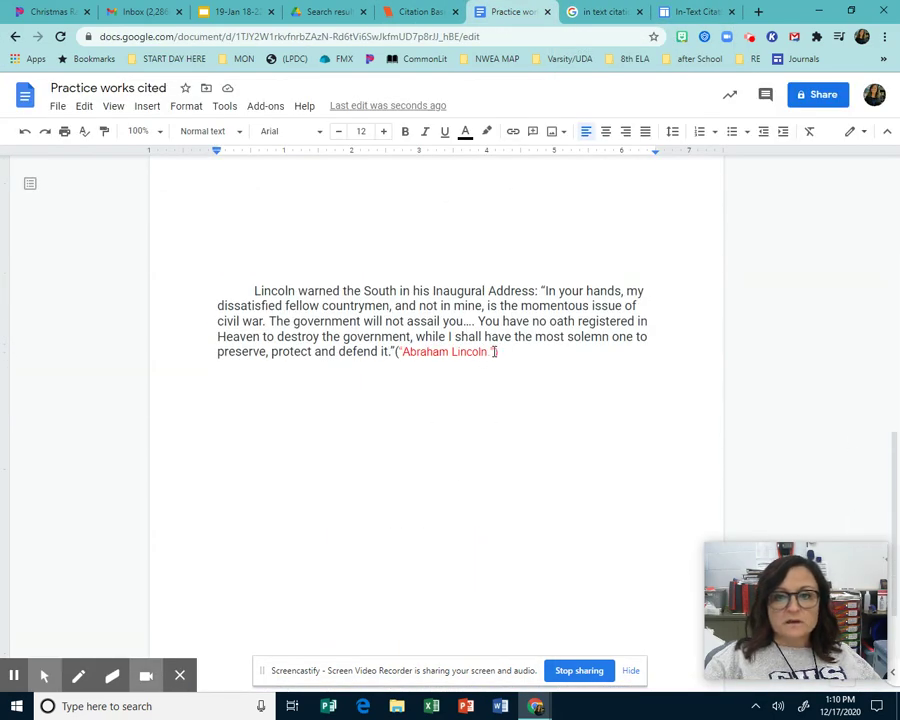
left_click_drag(494, 352, 402, 352)
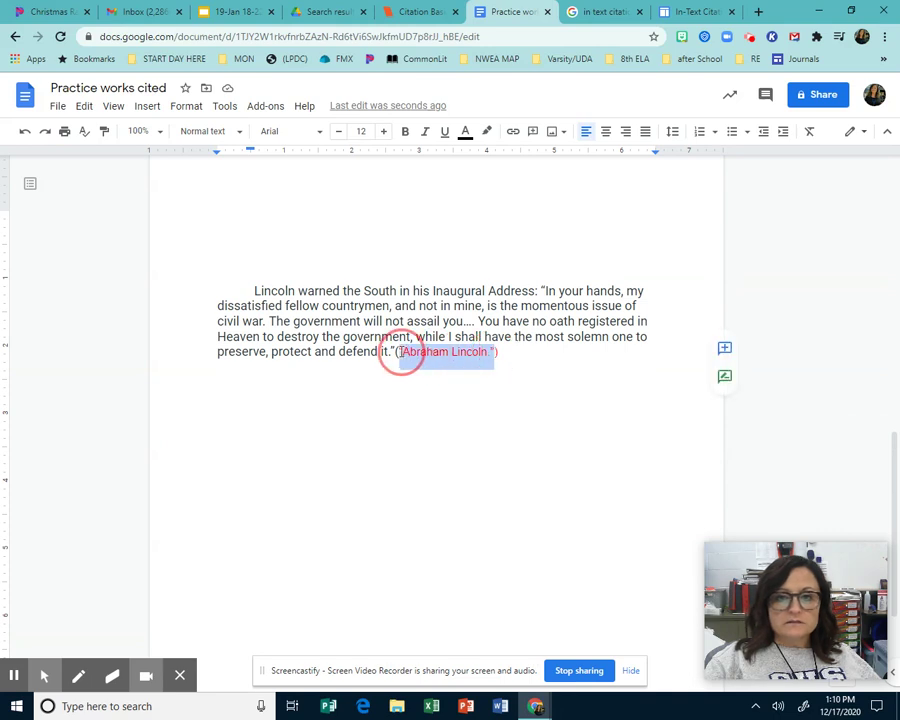
right_click(402, 352)
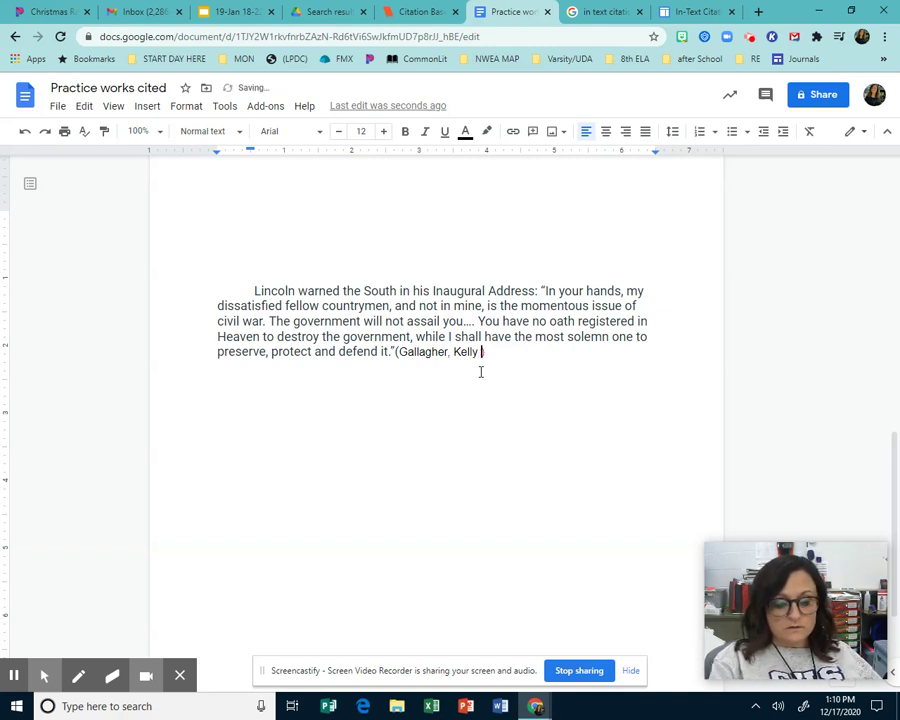
type("98")
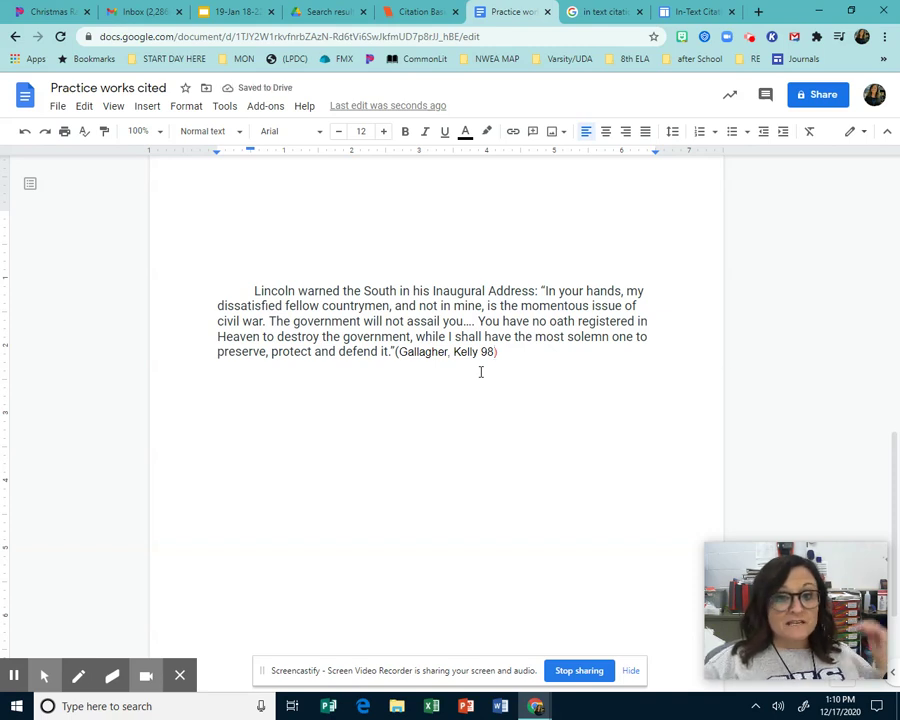
Select the finished (Gallagher, Kelly 98) citation and return to the Works Cited entries
left_click_drag(502, 356, 405, 355)
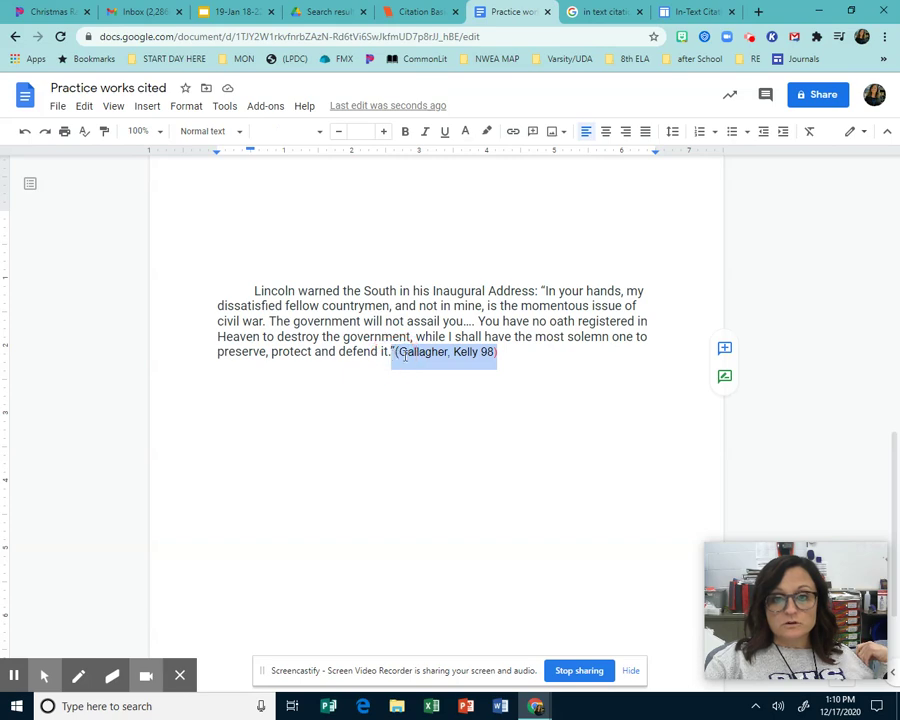
scroll(438, 448, "up", 6)
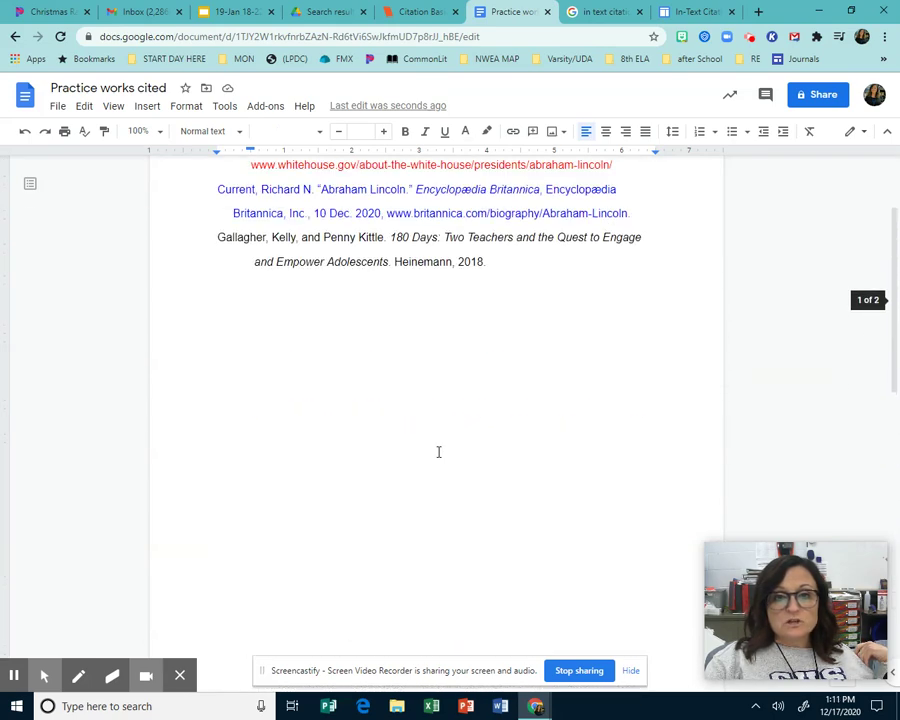
scroll(438, 452, "up", 2)
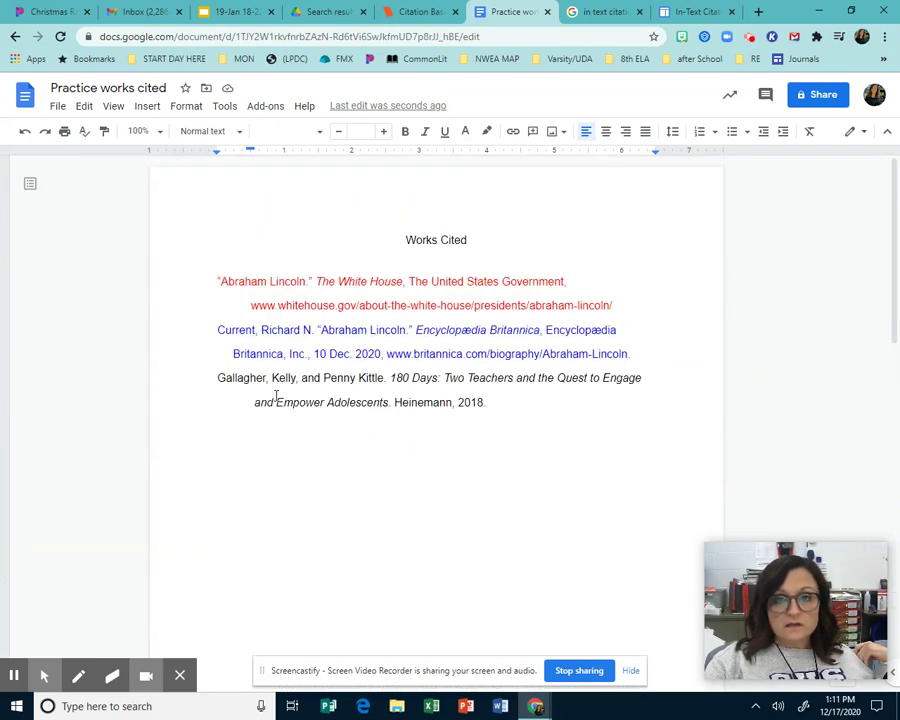